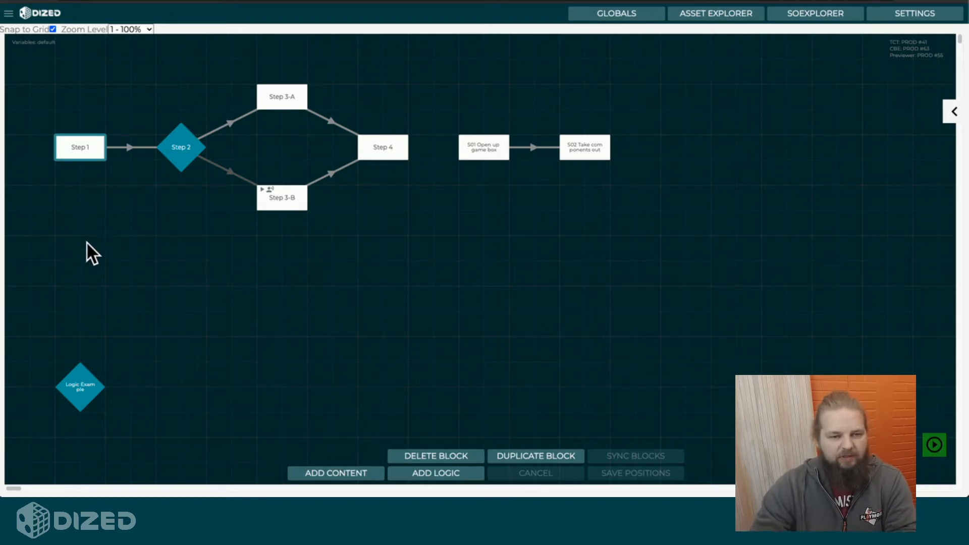
# Step: Open the Step 1 block for editing, and expand and collapse its side panel
pyautogui.click(83, 148)
pyautogui.click(90, 149)
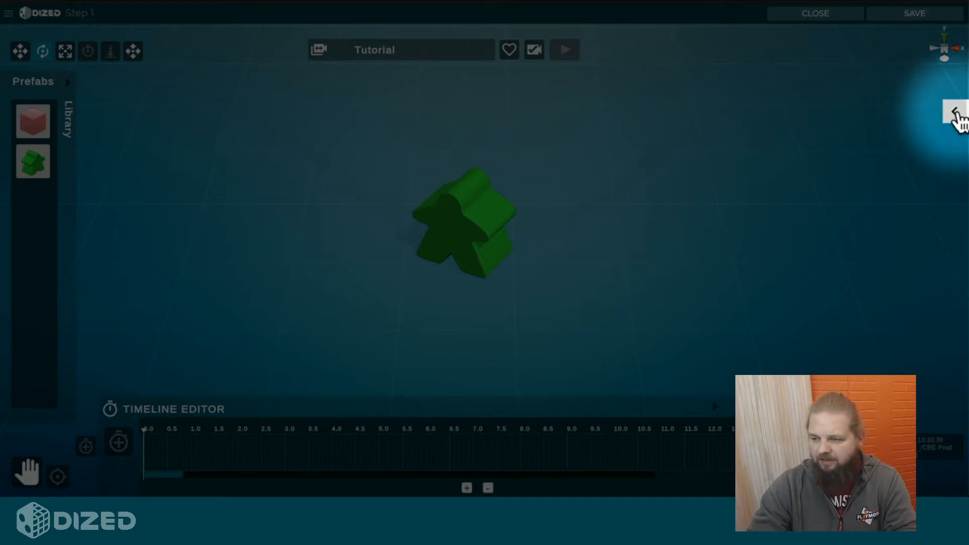
pyautogui.click(956, 113)
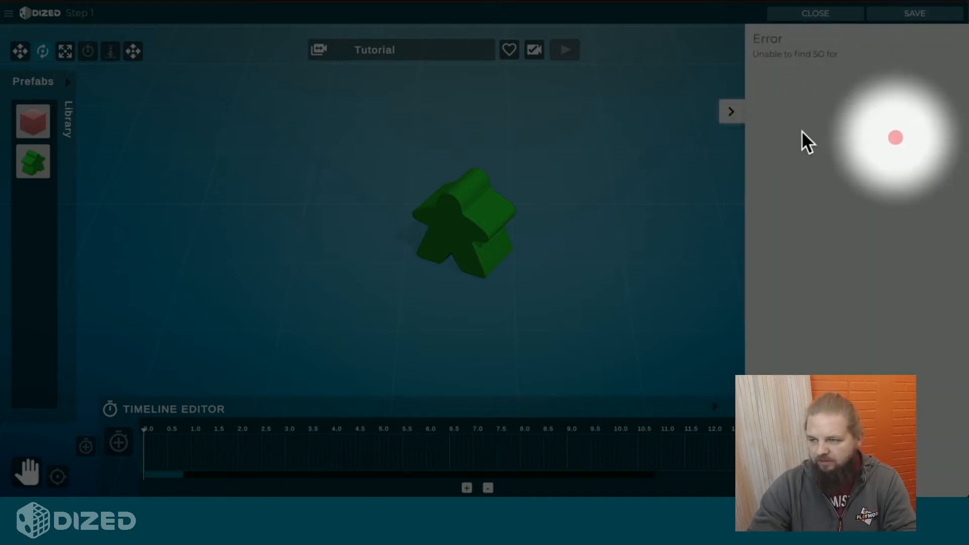
pyautogui.click(702, 118)
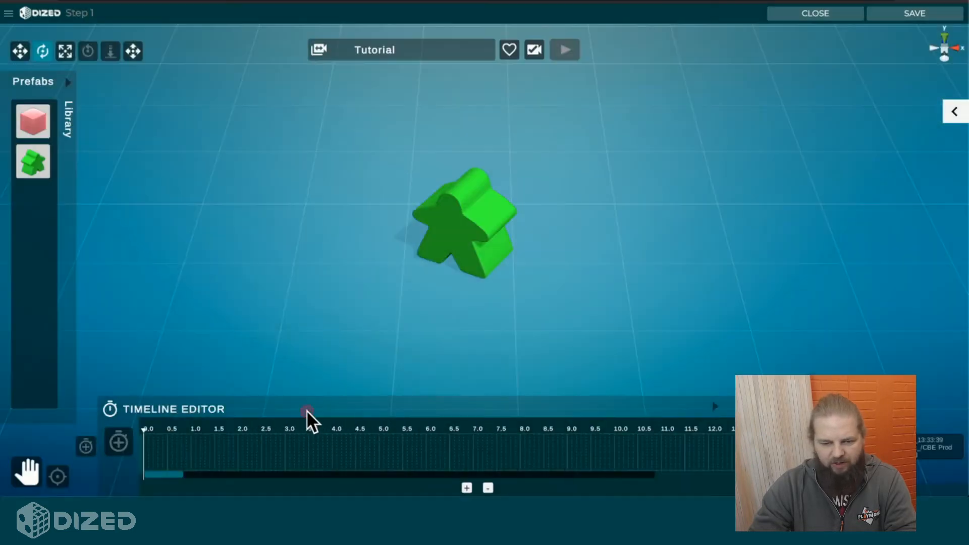
# Step: Collapse and restore the timeline editor and the prefab library to see how the workspace can be cleared
pyautogui.click(307, 410)
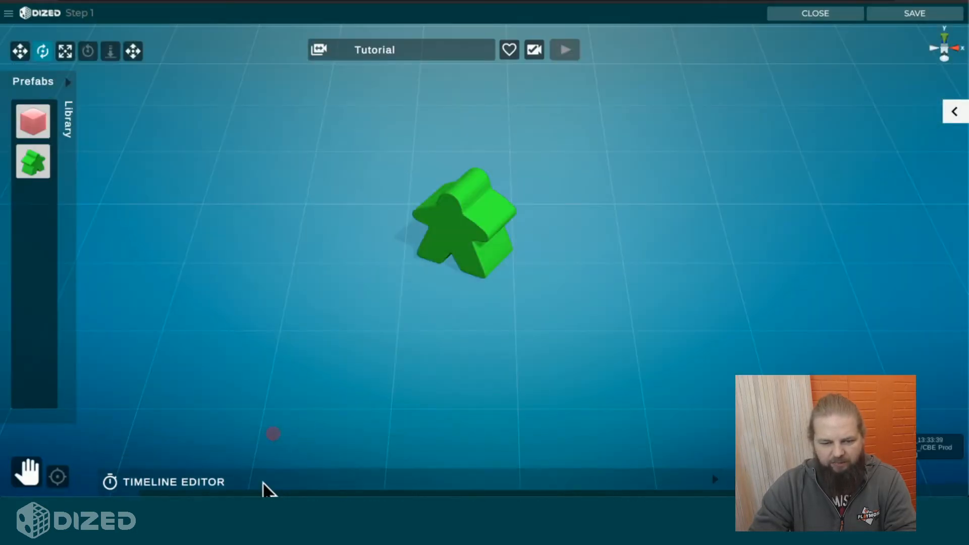
pyautogui.click(69, 200)
pyautogui.click(8, 134)
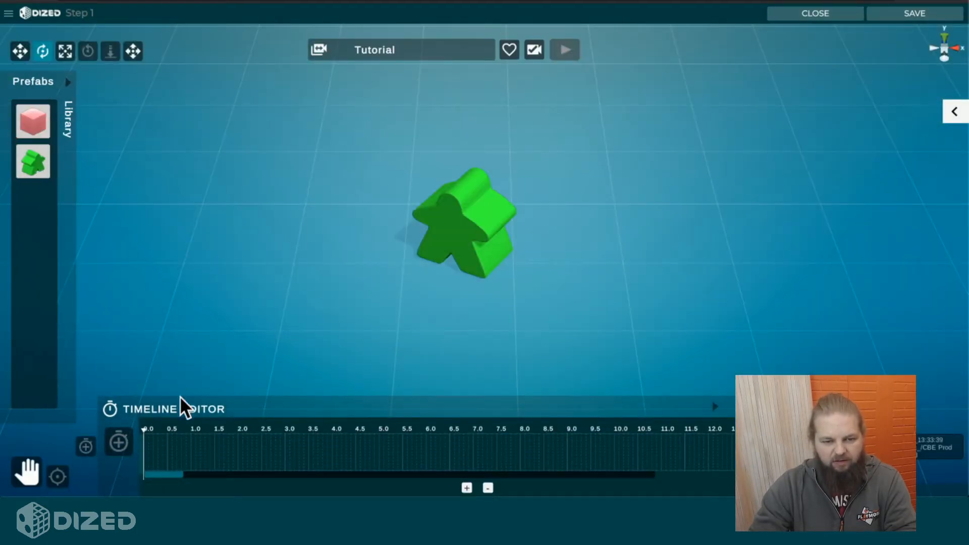
pyautogui.click(711, 406)
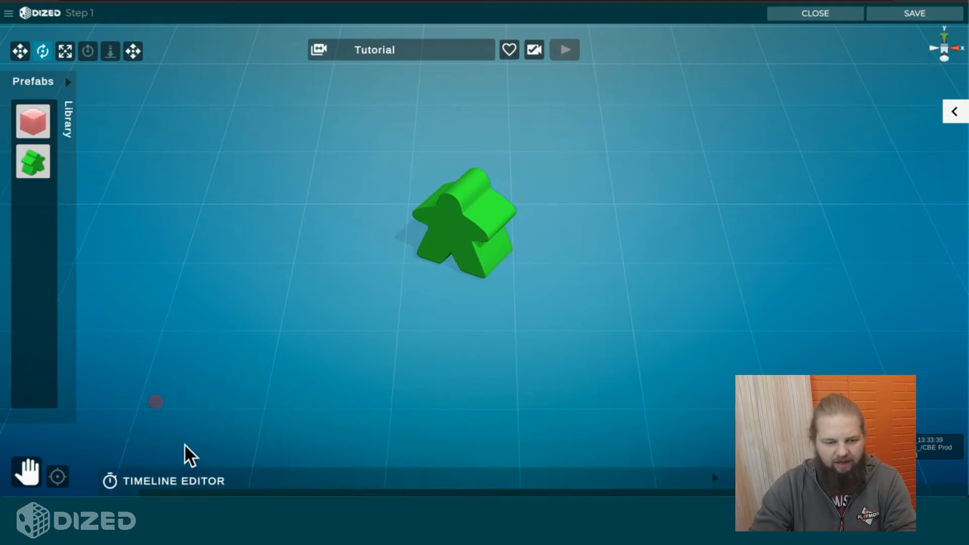
pyautogui.click(206, 485)
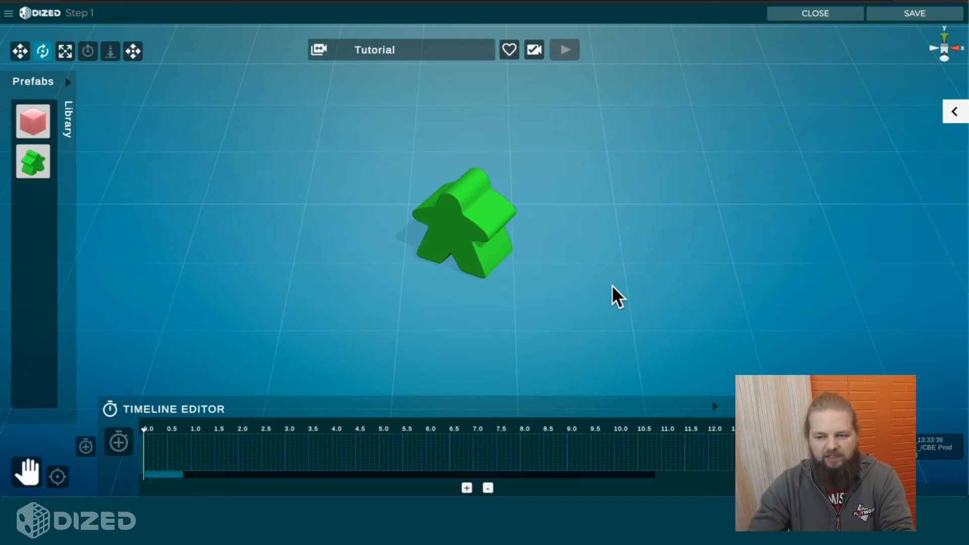
# Step: Select the green meeple, switch from rotating to the Move tool, and clear the selection
pyautogui.click(460, 218)
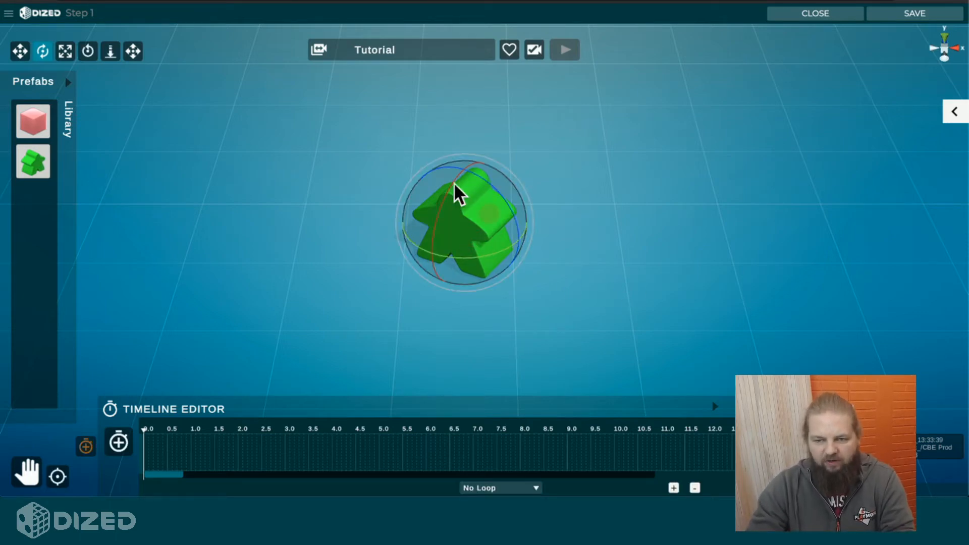
pyautogui.press('w')
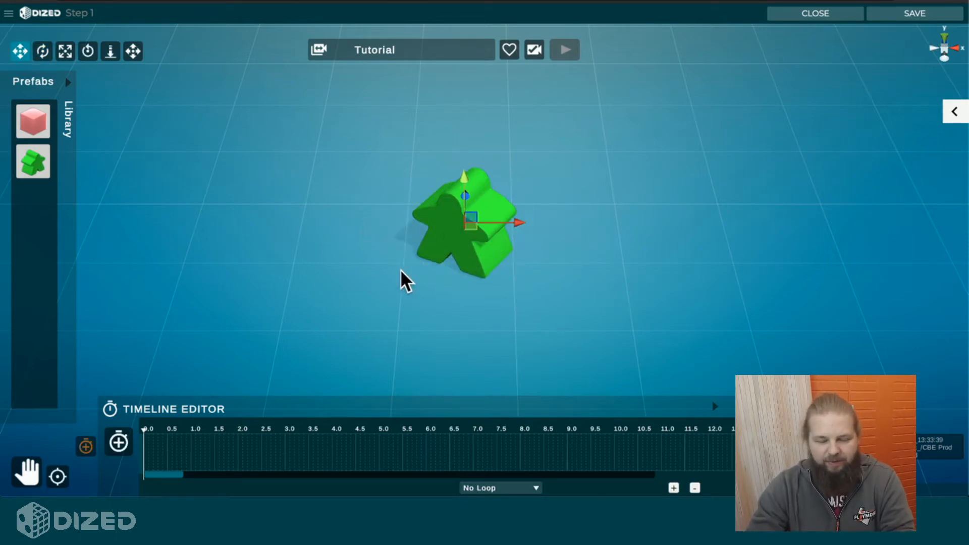
pyautogui.click(440, 291)
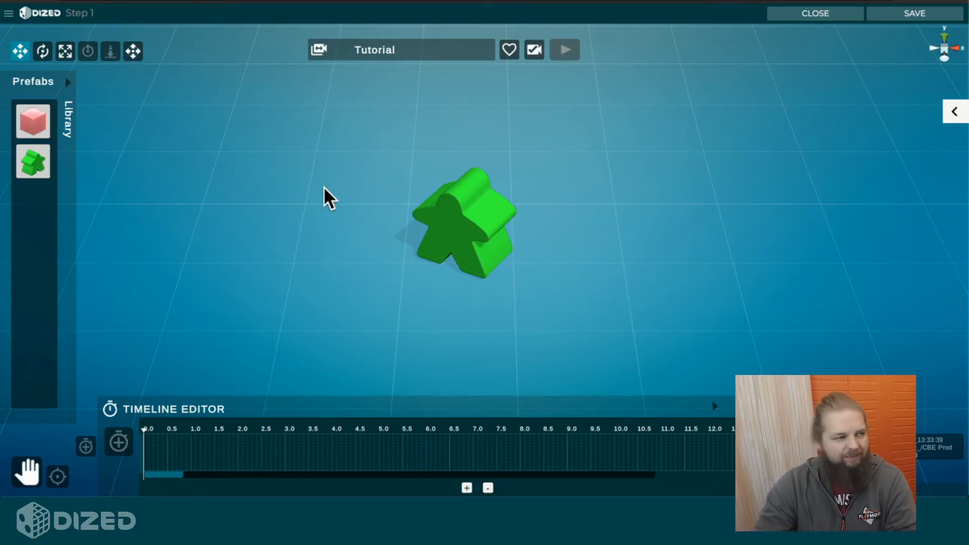
# Step: Close and reopen the Step 1 block, and move the green meeple along the negative X axis
pyautogui.click(815, 15)
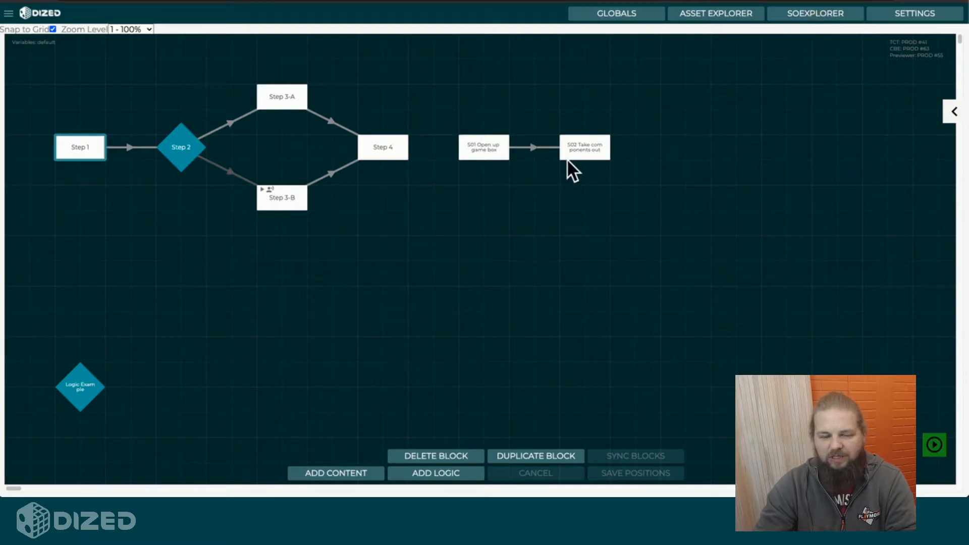
pyautogui.doubleClick(92, 159)
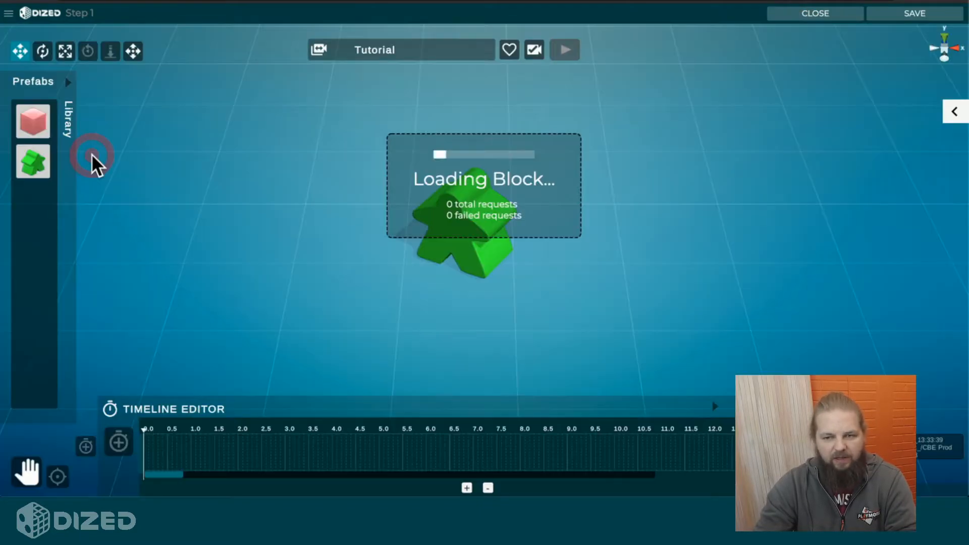
pyautogui.click(418, 214)
pyautogui.moveTo(519, 222); pyautogui.dragTo(287, 222)
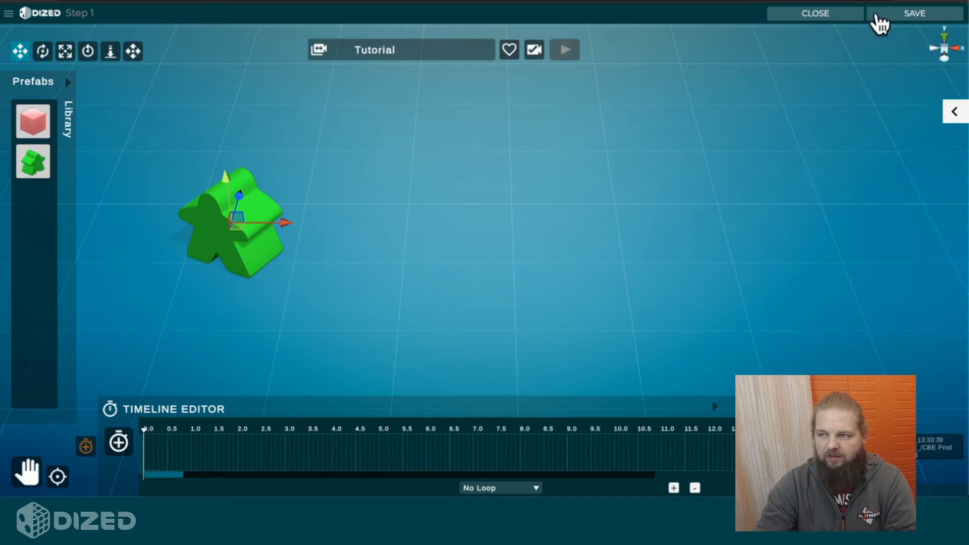
# Step: Start closing the editor with unsaved changes, choose to stay in it, and save the Step 1 block
pyautogui.click(823, 15)
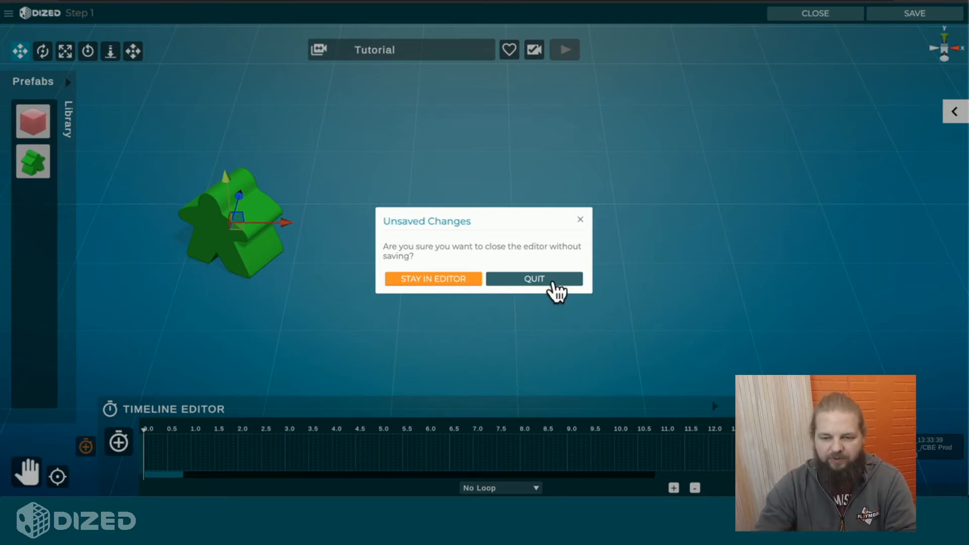
pyautogui.click(441, 278)
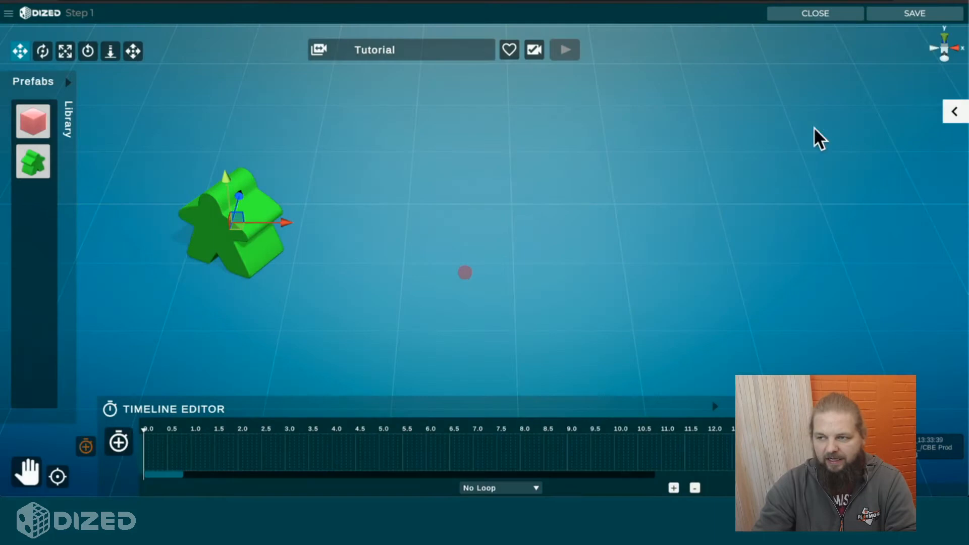
pyautogui.click(893, 14)
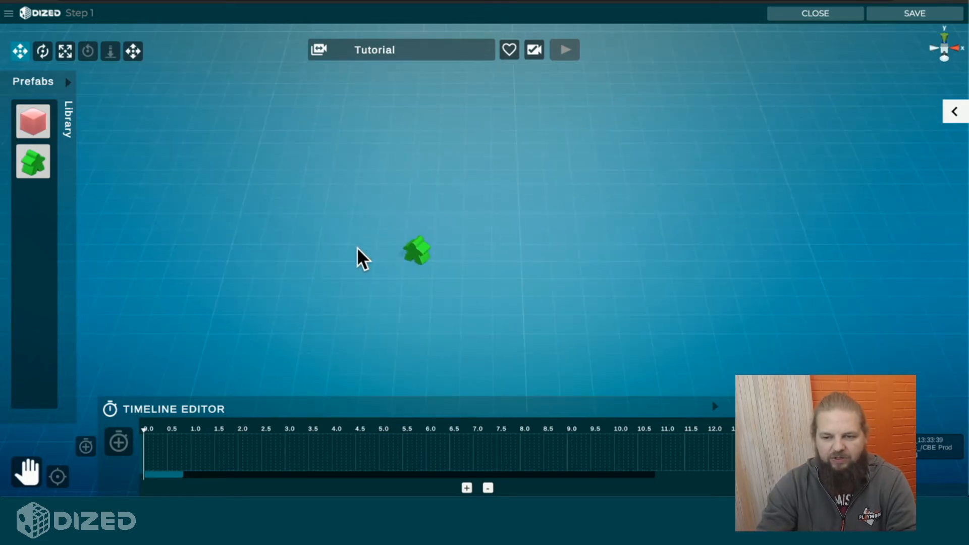
pyautogui.click(908, 12)
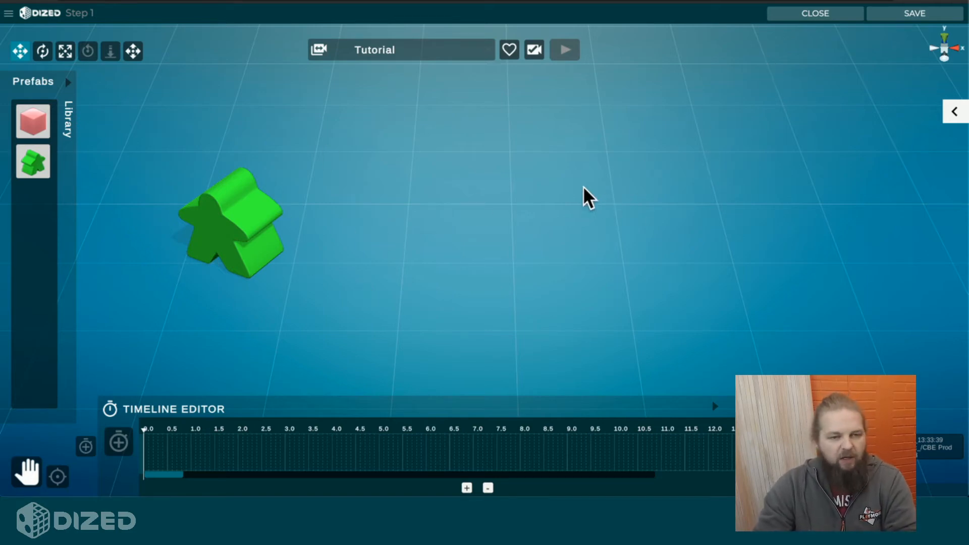
# Step: Place a second meeple from the prefab library behind the first one and a red cube in front of them
pyautogui.click(72, 113)
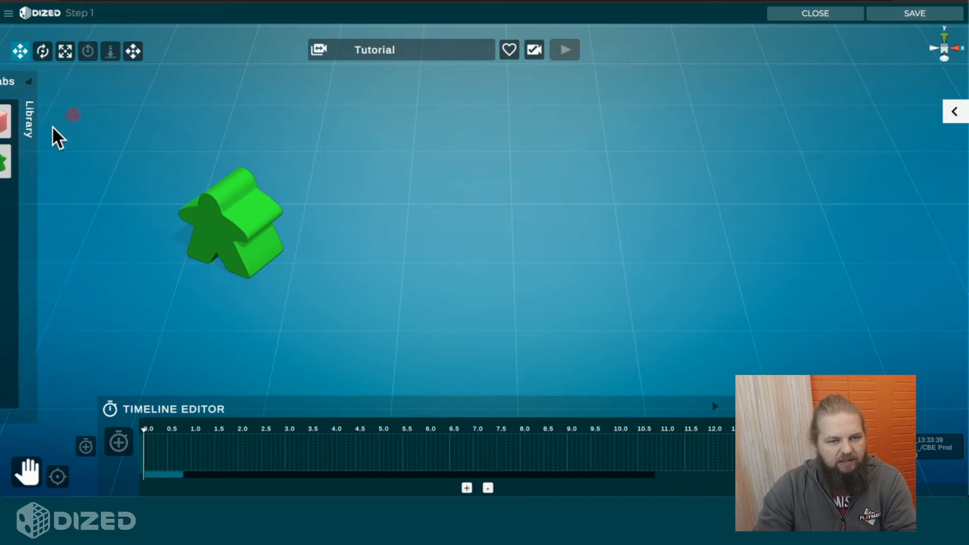
pyautogui.click(40, 168)
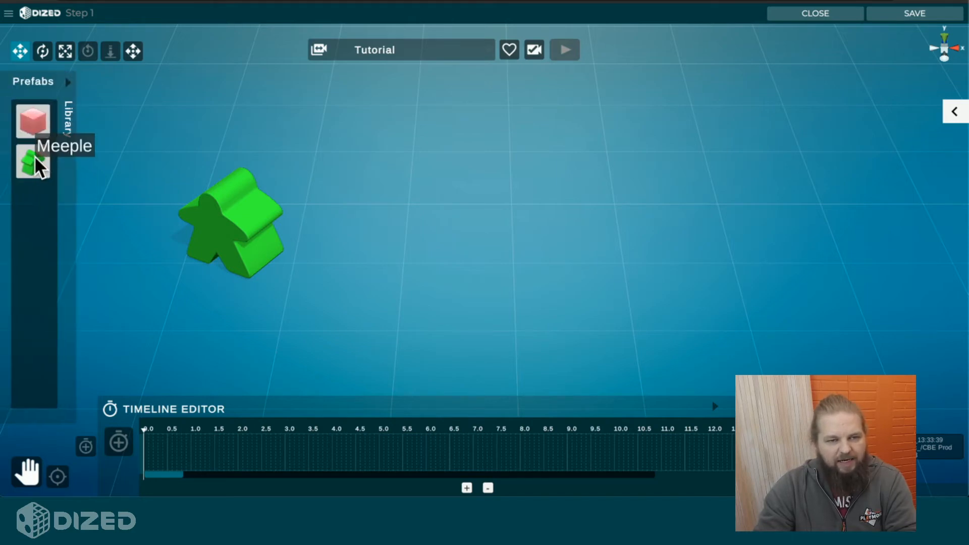
pyautogui.moveTo(34, 156); pyautogui.dragTo(152, 162)
pyautogui.moveTo(49, 130); pyautogui.dragTo(449, 298)
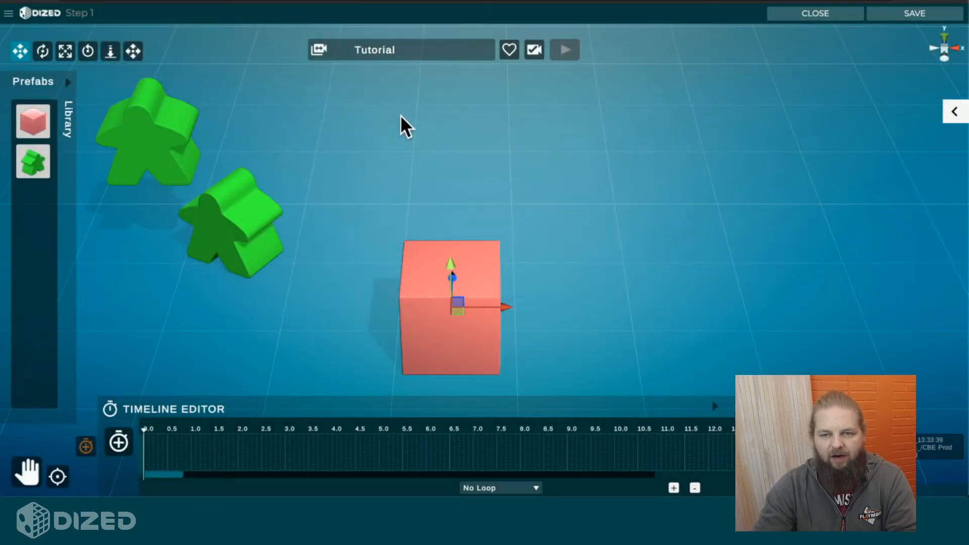
# Step: Compare the Standard, ThreeQuarter, TopDown3D and TopDown2D camera templates, and return to the Tutorial template
pyautogui.click(402, 52)
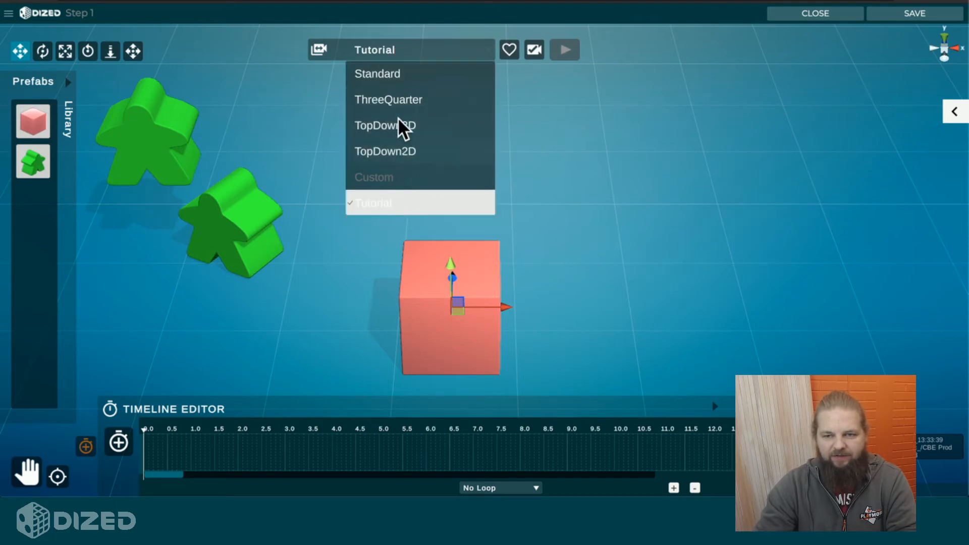
pyautogui.click(404, 64)
pyautogui.click(441, 55)
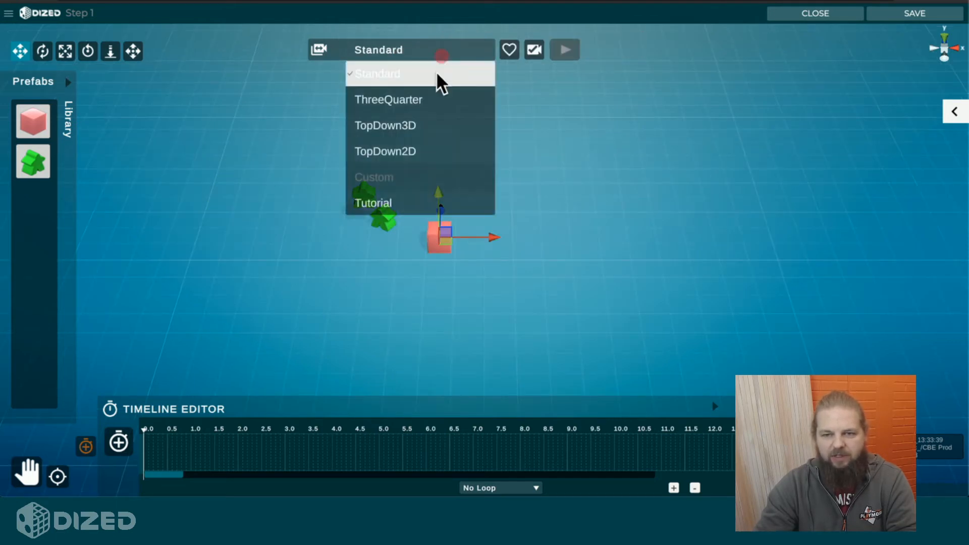
pyautogui.click(426, 100)
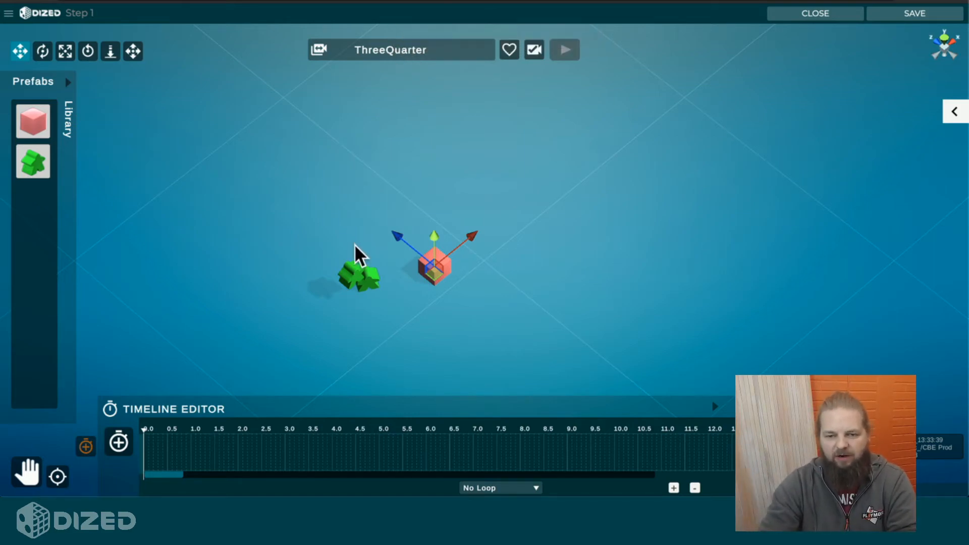
pyautogui.click(432, 56)
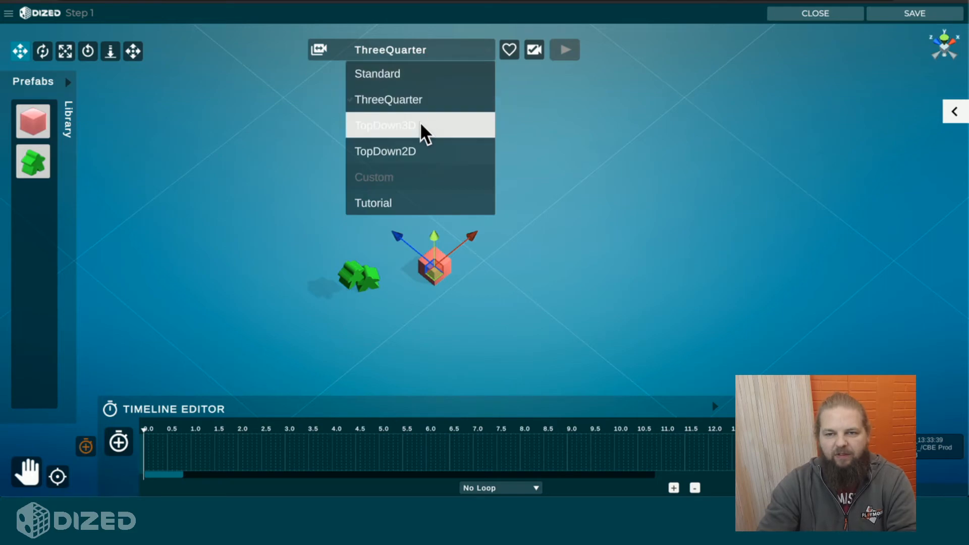
pyautogui.click(420, 123)
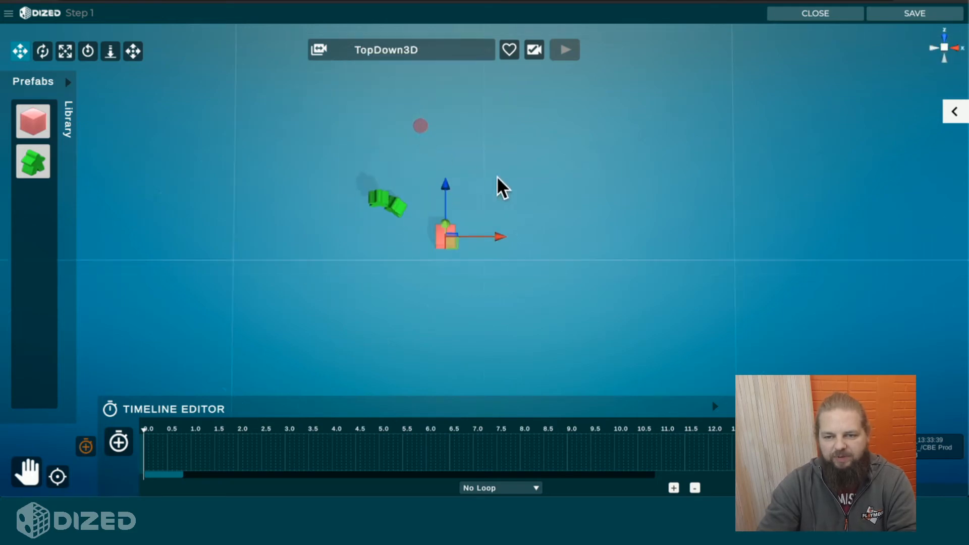
pyautogui.click(401, 44)
pyautogui.click(421, 143)
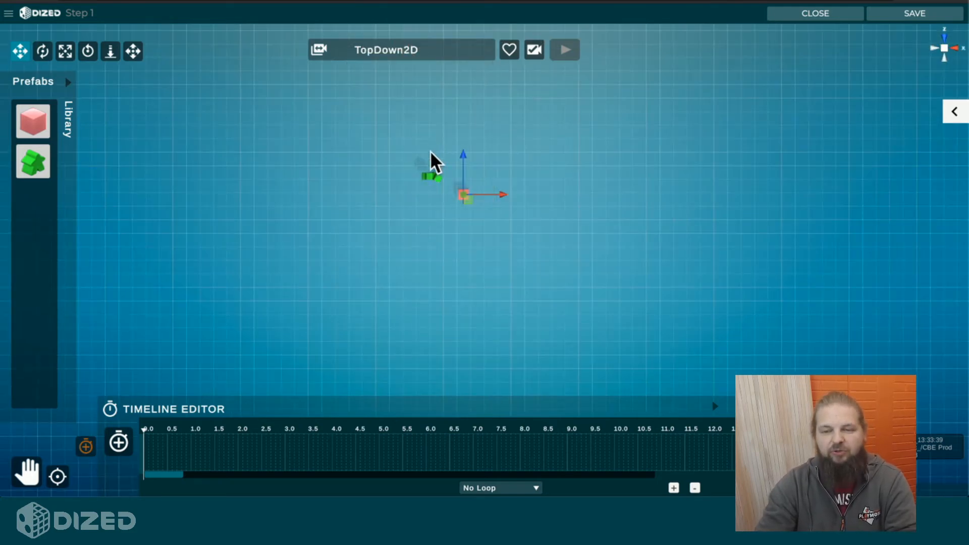
pyautogui.click(427, 55)
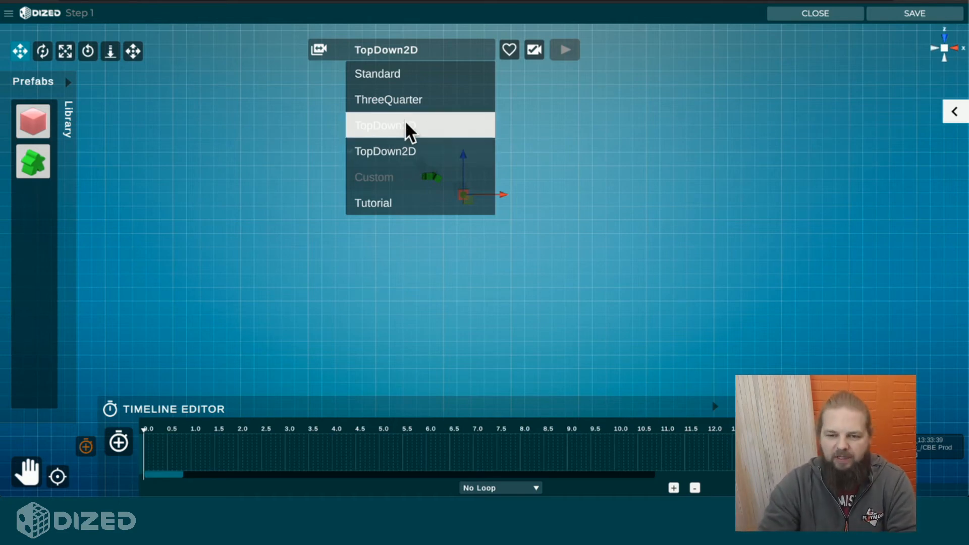
pyautogui.click(390, 202)
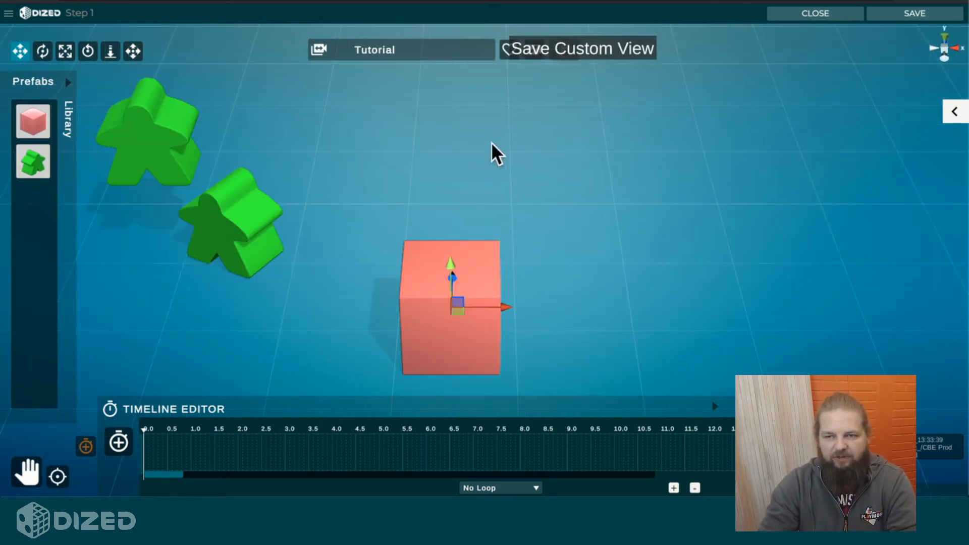
# Step: Save a slightly zoomed-out camera position as a custom view
pyautogui.scroll(-5, 491, 151)
pyautogui.click(507, 54)
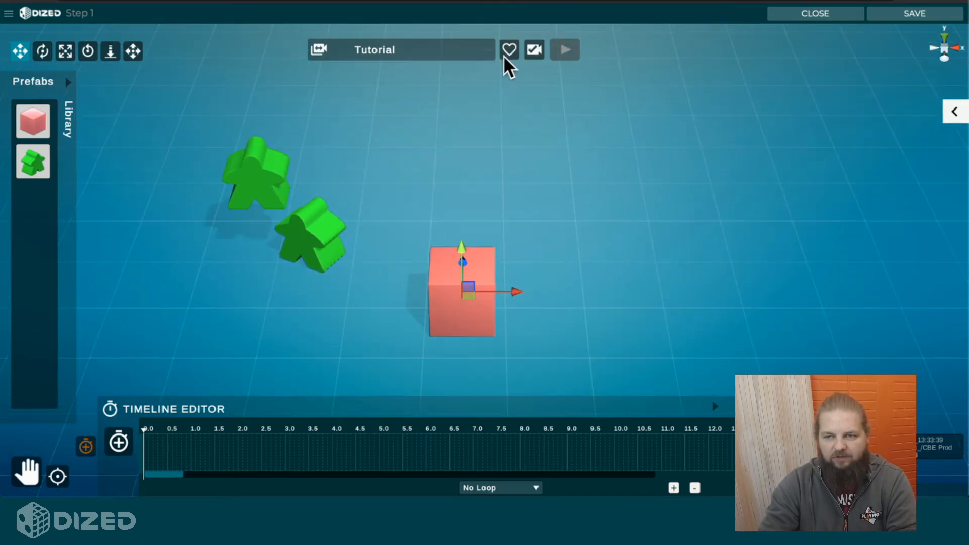
# Step: Examine the scene from the negative X side at several zoom levels and switch it to orthographic projection
pyautogui.click(935, 48)
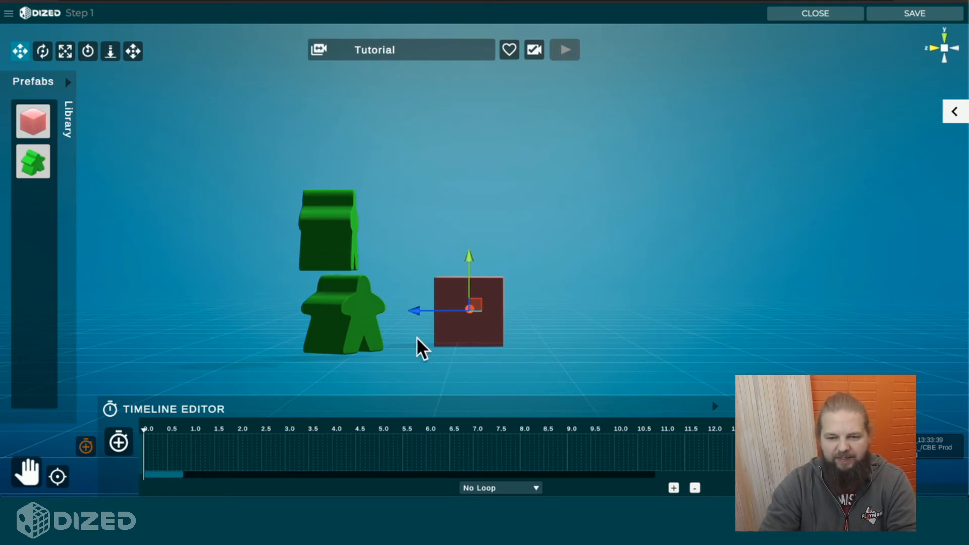
pyautogui.scroll(-3, 417, 337)
pyautogui.scroll(4, 416, 337)
pyautogui.scroll(-2, 416, 337)
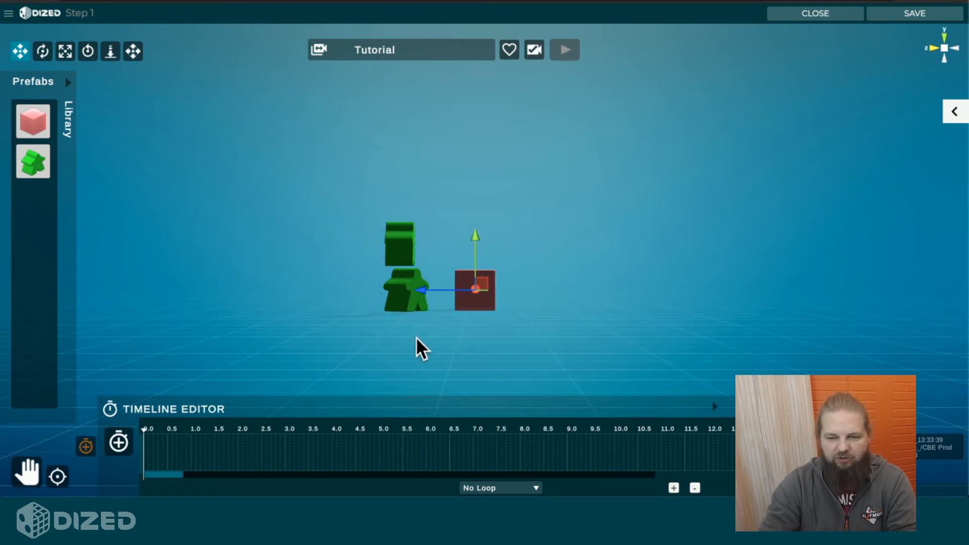
pyautogui.scroll(3, 416, 337)
pyautogui.scroll(-3, 416, 337)
pyautogui.scroll(2, 417, 336)
pyautogui.scroll(-2, 416, 336)
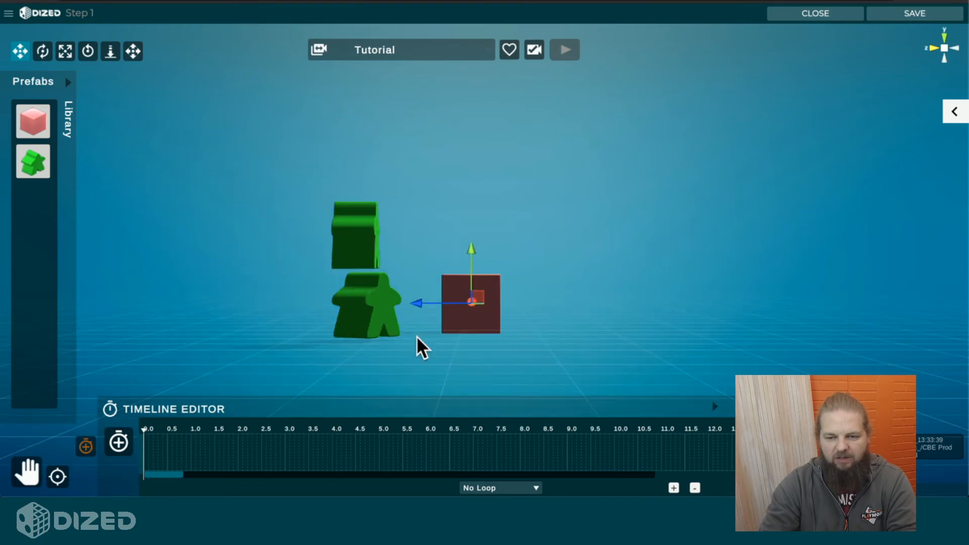
pyautogui.scroll(3, 417, 335)
pyautogui.scroll(-2, 416, 333)
pyautogui.scroll(4, 416, 332)
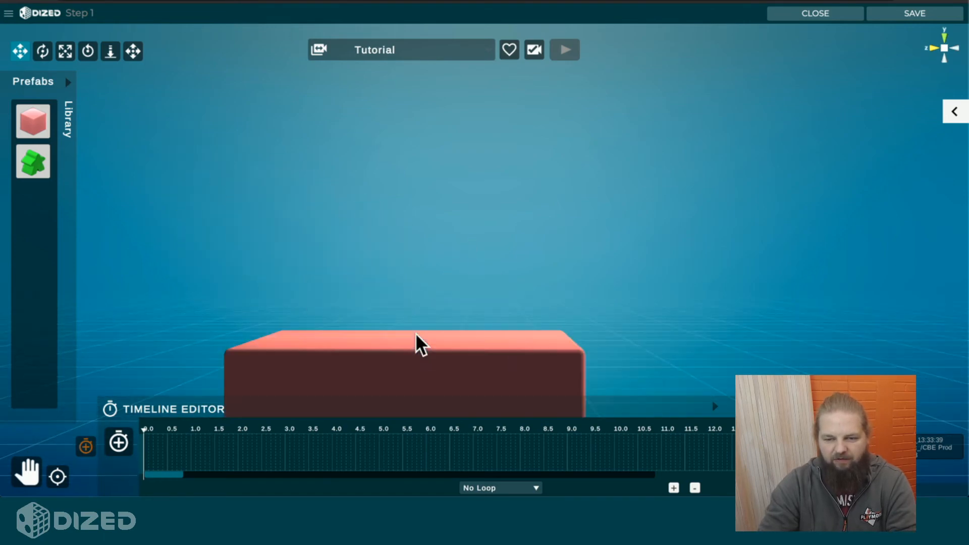
pyautogui.scroll(-4, 416, 344)
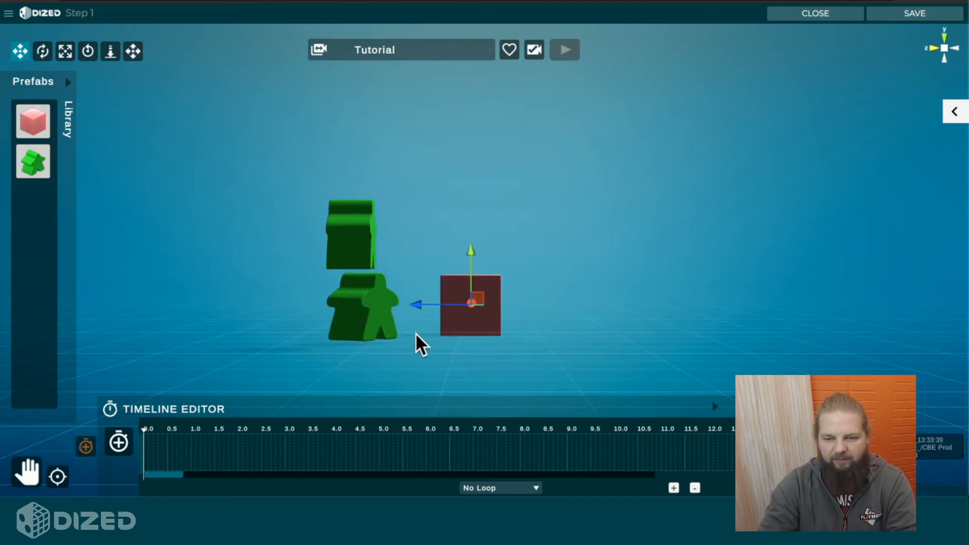
pyautogui.click(944, 48)
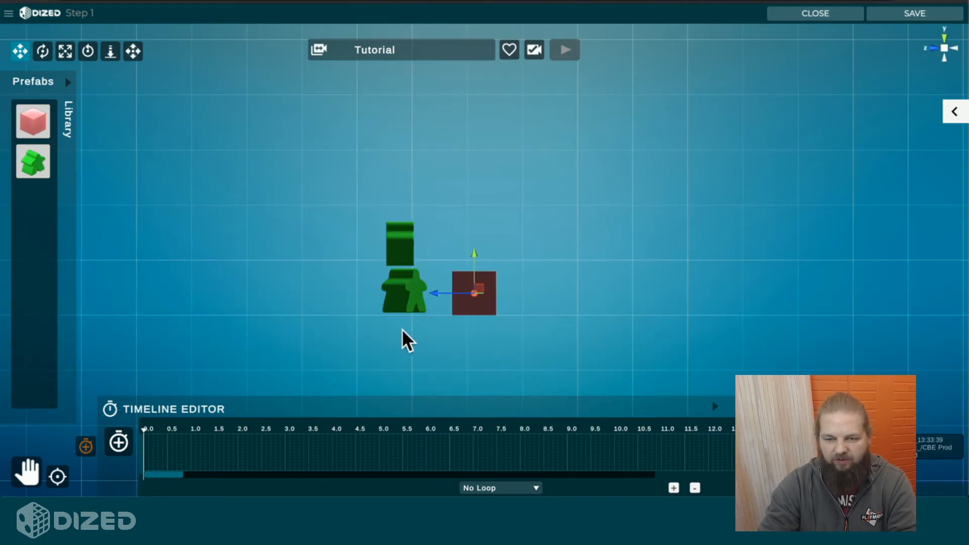
# Step: Move the raised meeple slightly down and towards the cube in the orthographic side view
pyautogui.scroll(1, 399, 322)
pyautogui.scroll(-3, 399, 322)
pyautogui.scroll(4, 399, 322)
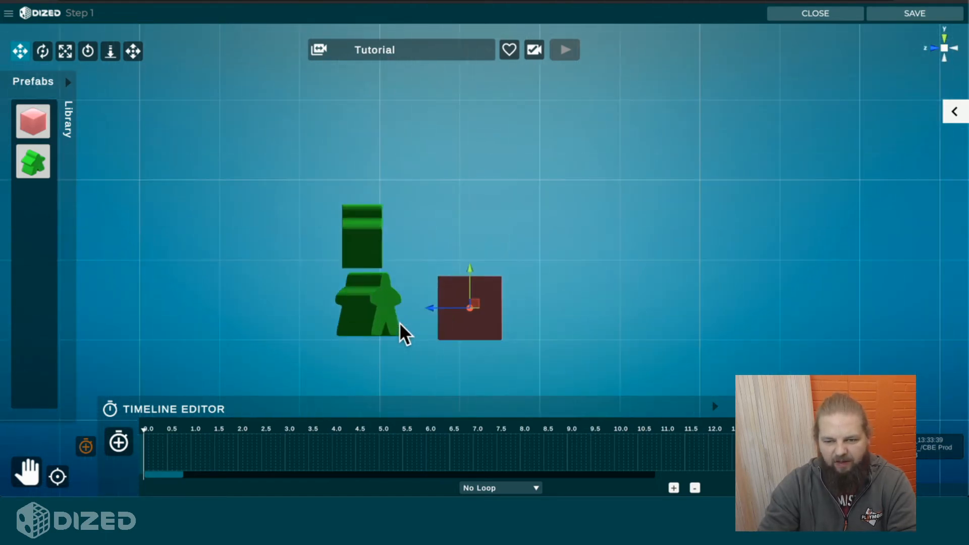
pyautogui.moveTo(423, 303); pyautogui.dragTo(459, 263, button='middle')
pyautogui.scroll(4, 493, 308)
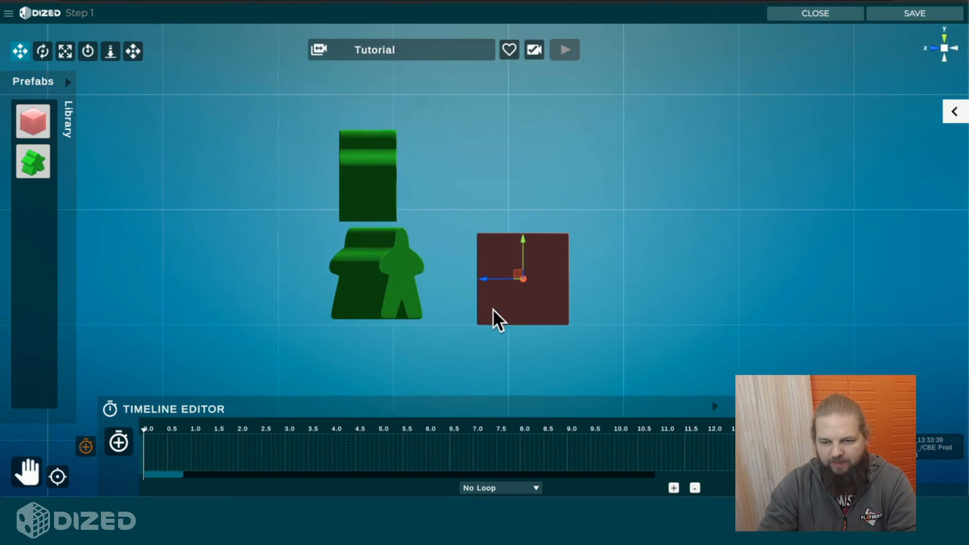
pyautogui.click(353, 281)
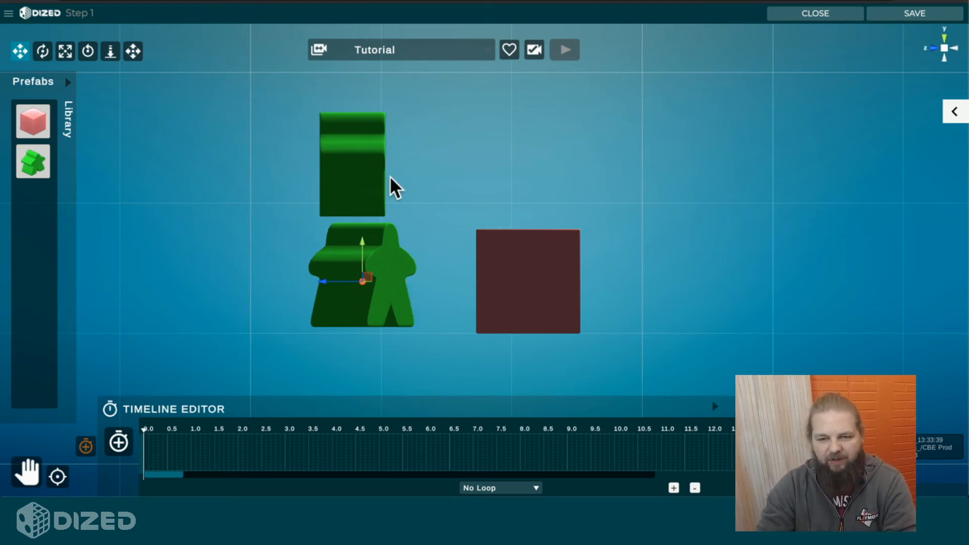
pyautogui.moveTo(355, 171); pyautogui.dragTo(368, 176)
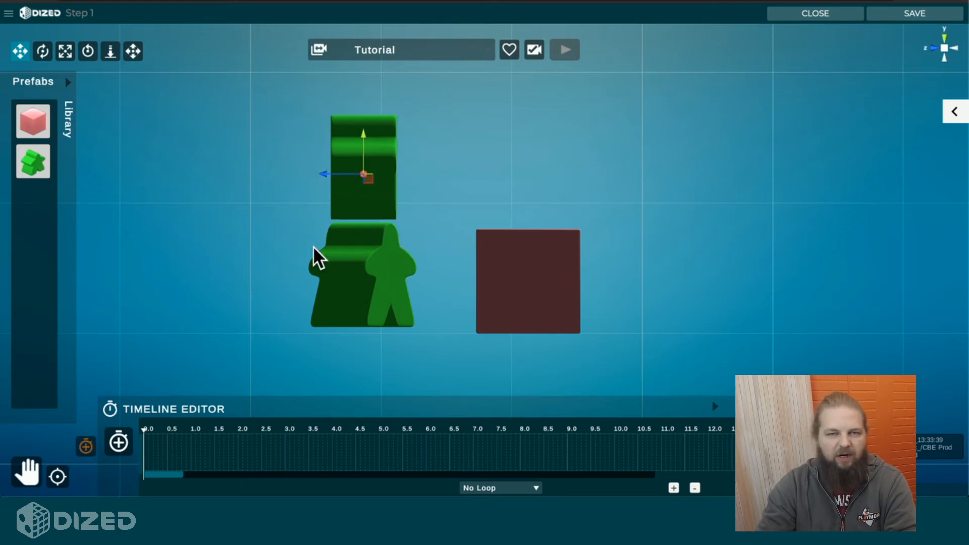
# Step: Look at the scene from directly above and through the Standard camera template, examining it from a slightly rotated angle
pyautogui.click(944, 39)
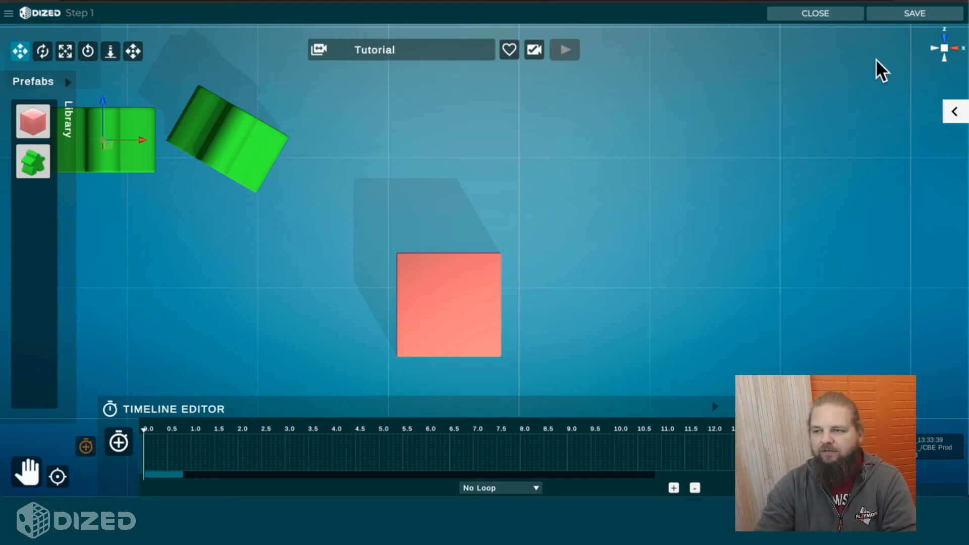
pyautogui.click(474, 57)
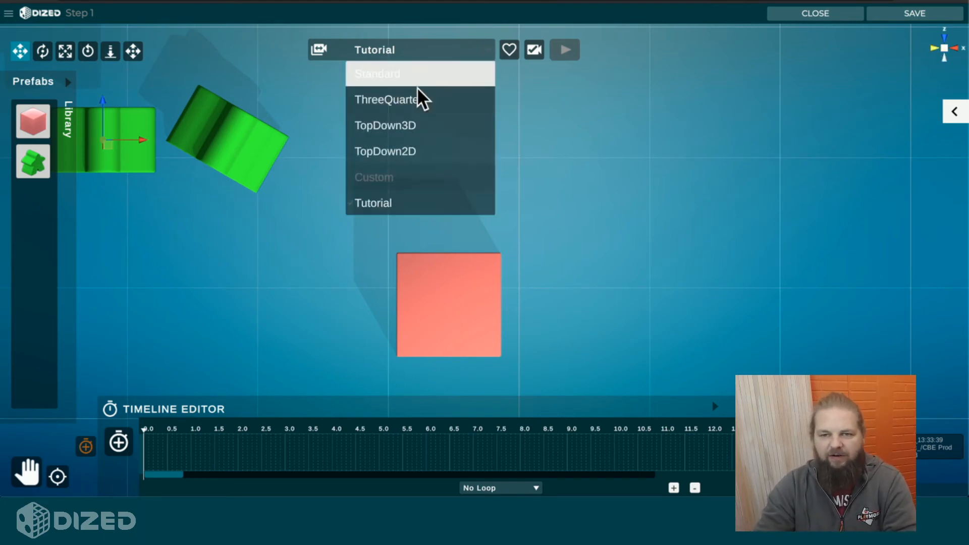
pyautogui.click(415, 74)
pyautogui.scroll(3, 453, 256)
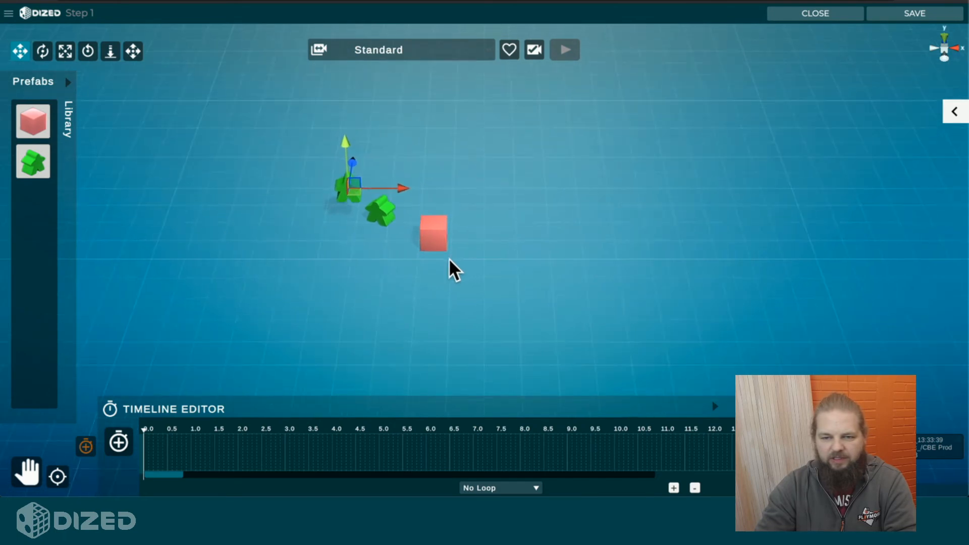
pyautogui.click(946, 45)
pyautogui.moveTo(450, 275); pyautogui.dragTo(454, 289, button='right')
pyautogui.moveTo(494, 311); pyautogui.dragTo(432, 301, button='middle')
pyautogui.scroll(3, 439, 275)
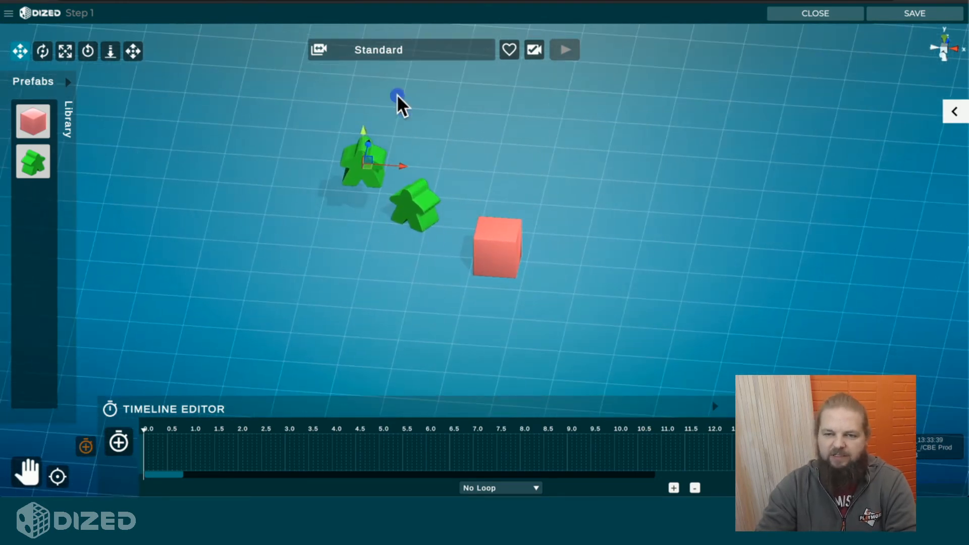
# Step: Return to the Tutorial camera template and deselect the meeple
pyautogui.click(394, 50)
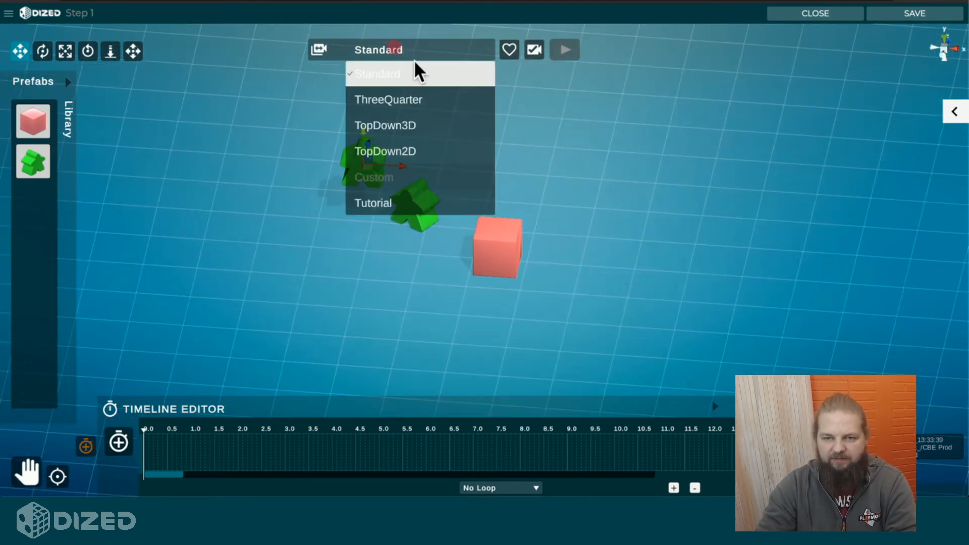
pyautogui.click(395, 198)
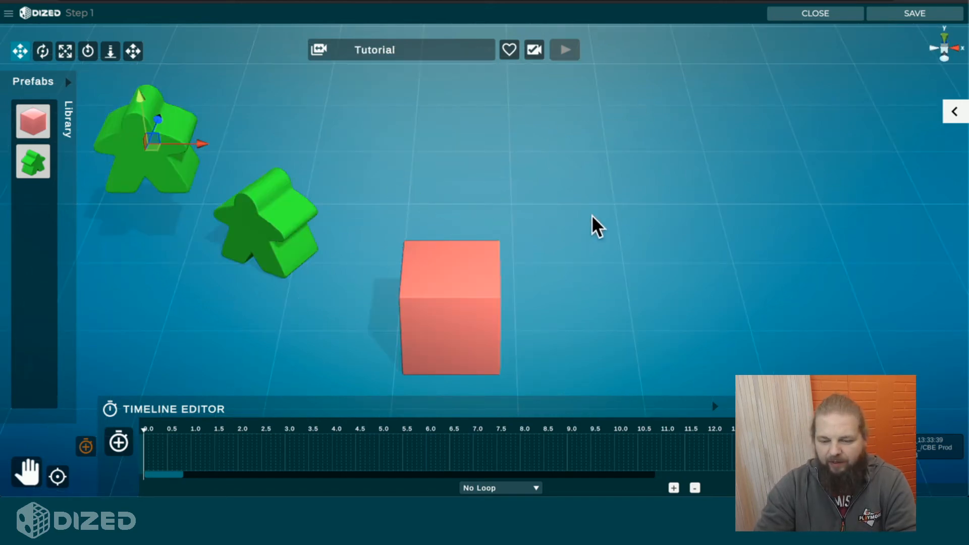
pyautogui.click(392, 201)
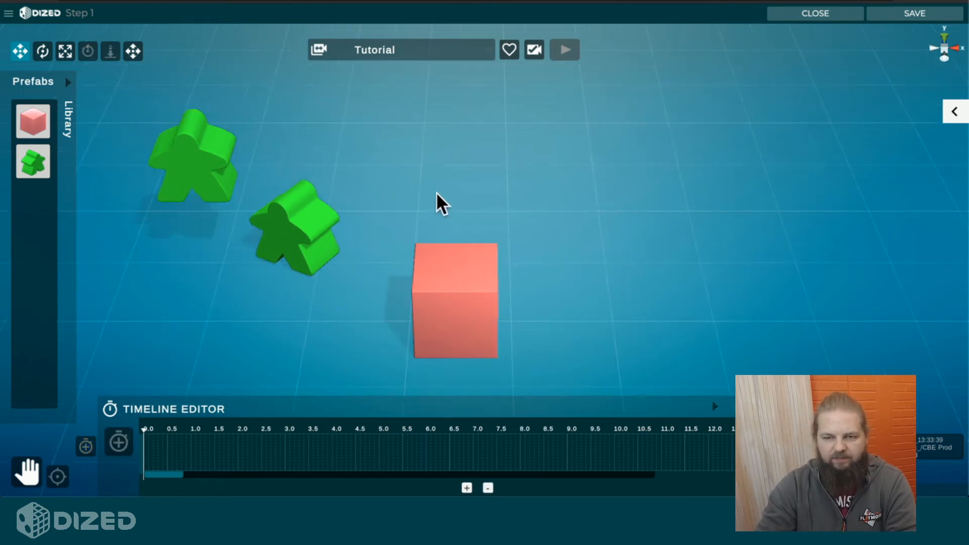
# Step: Examine both meeples and the cube at several zoom levels, shifting the view and orbiting to a lower angle
pyautogui.scroll(-5, 436, 192)
pyautogui.scroll(10, 440, 248)
pyautogui.scroll(-6, 439, 251)
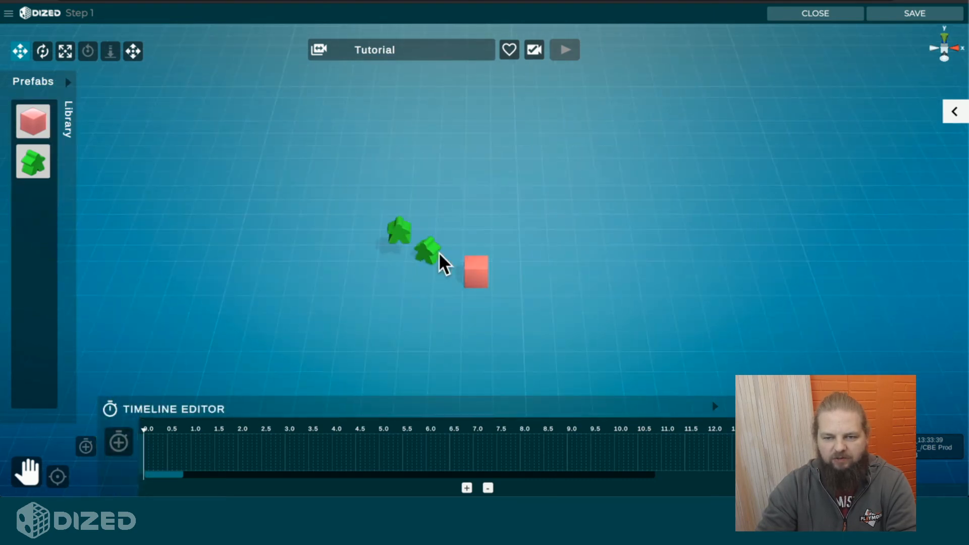
pyautogui.scroll(5, 438, 255)
pyautogui.scroll(-2, 438, 255)
pyautogui.scroll(2, 438, 255)
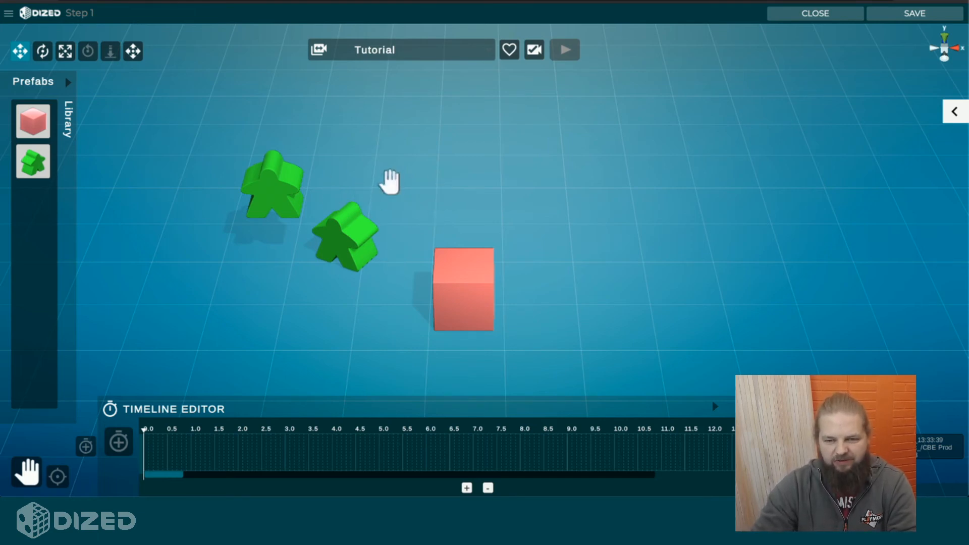
pyautogui.moveTo(389, 182)
pyautogui.mouseDown()
pyautogui.moveTo(443, 151)
pyautogui.moveTo(530, 147)
pyautogui.moveTo(334, 178)
pyautogui.moveTo(398, 143)
pyautogui.moveTo(395, 182)
pyautogui.mouseUp()
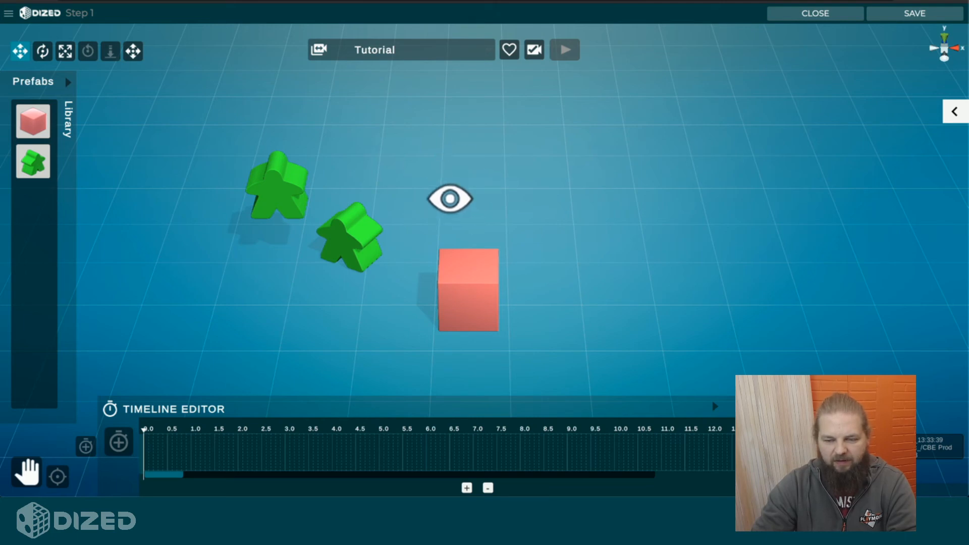
pyautogui.keyDown('alt'); pyautogui.moveTo(451, 199); pyautogui.dragTo(422, 176); pyautogui.keyUp('alt')
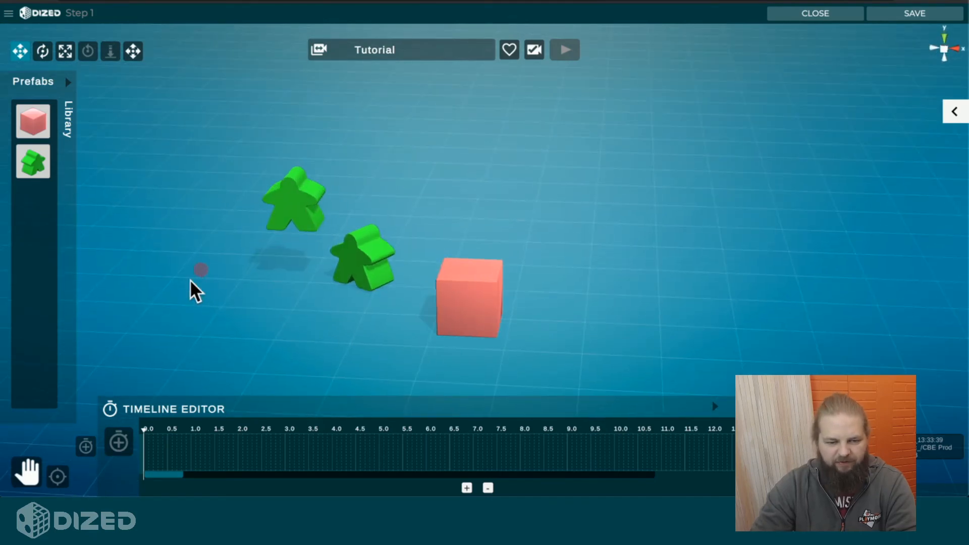
# Step: Activate the Pan Camera tool and examine the meeples and cube from shifted, closer and slightly rotated positions
pyautogui.click(29, 470)
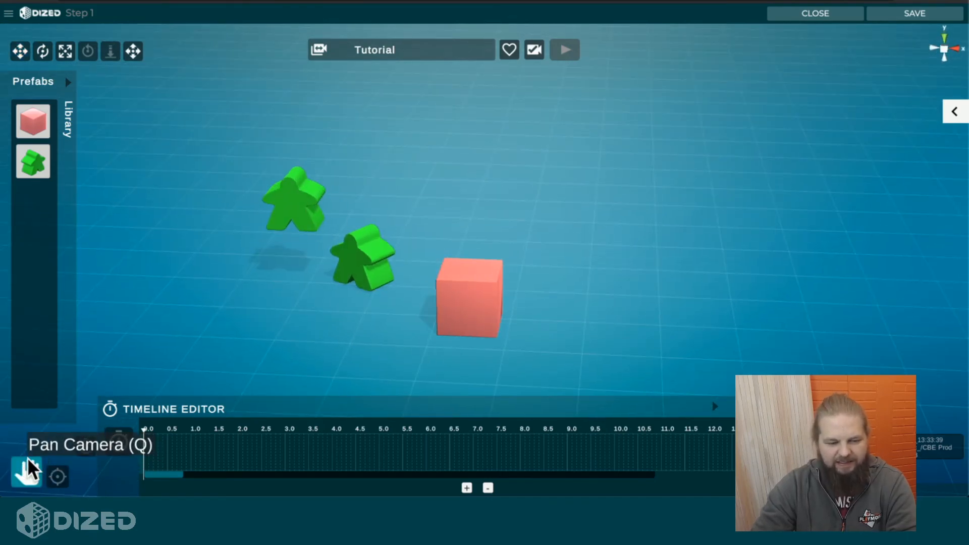
pyautogui.moveTo(323, 333); pyautogui.dragTo(367, 286)
pyautogui.scroll(5, 433, 274)
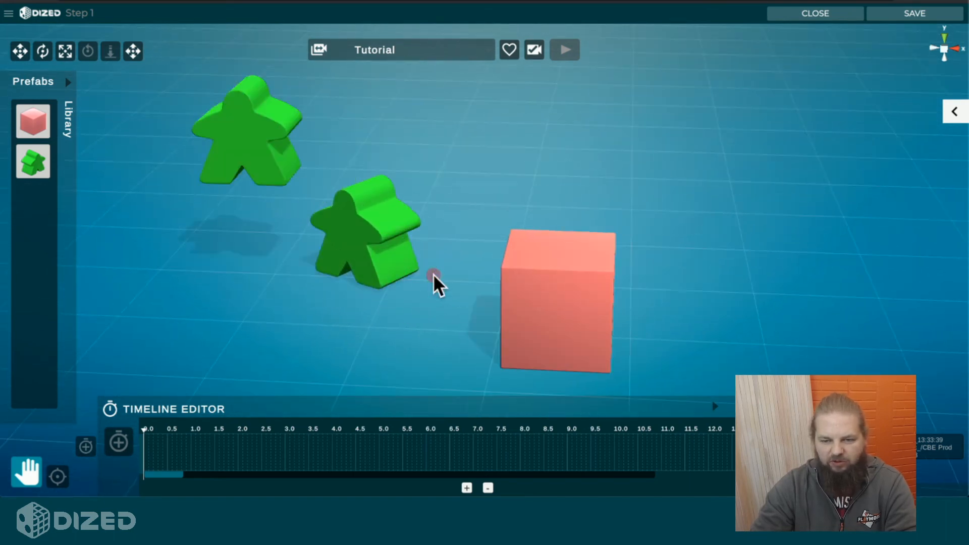
pyautogui.scroll(-8, 432, 273)
pyautogui.scroll(5, 433, 273)
pyautogui.scroll(-4, 432, 274)
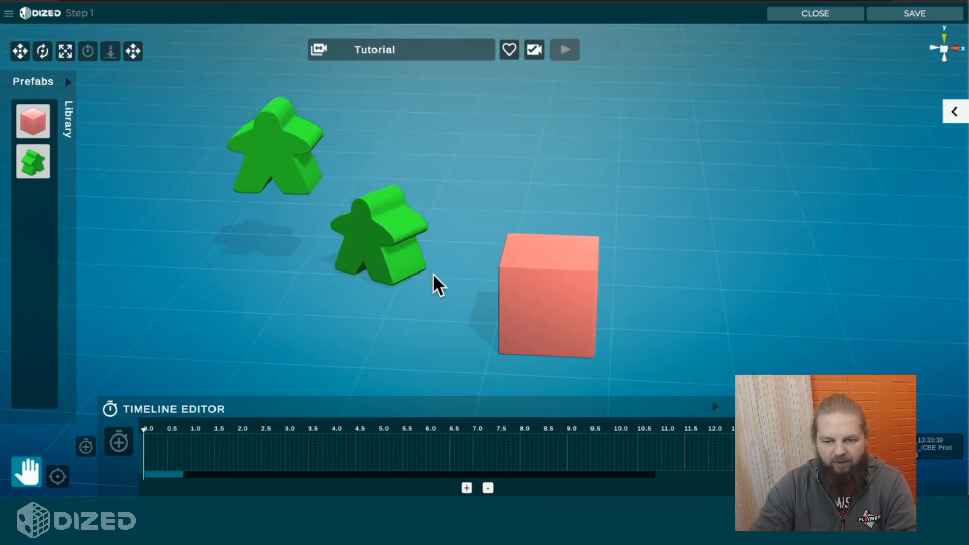
pyautogui.scroll(2, 432, 270)
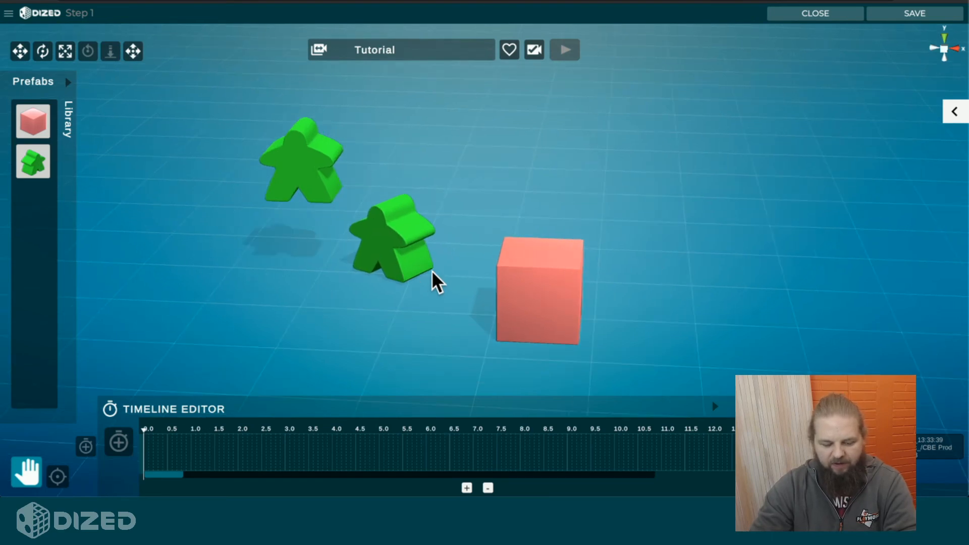
pyautogui.moveTo(432, 270); pyautogui.dragTo(416, 269, button='right')
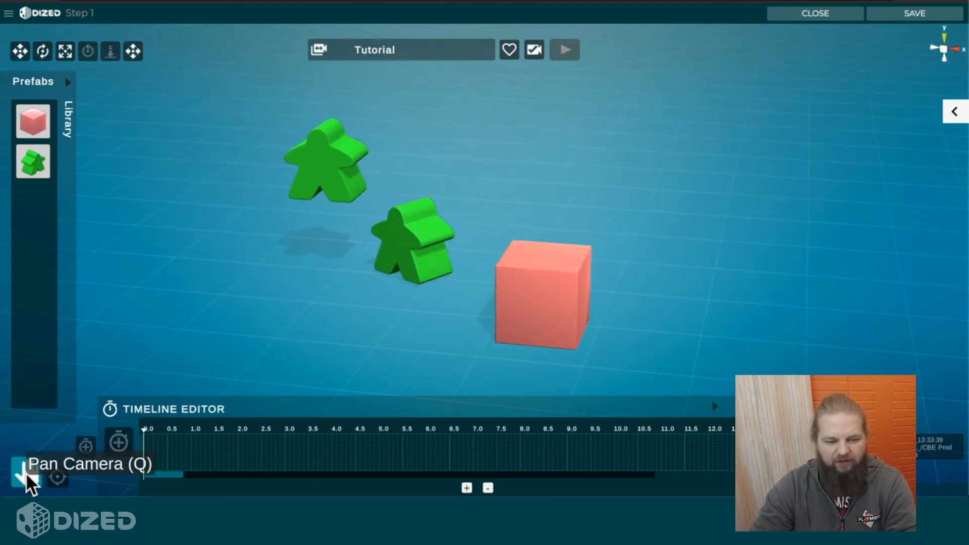
# Step: Switch back to the Move tool and inspect the prefabs up close, then from a farther, higher angle
pyautogui.click(25, 54)
pyautogui.click(296, 301)
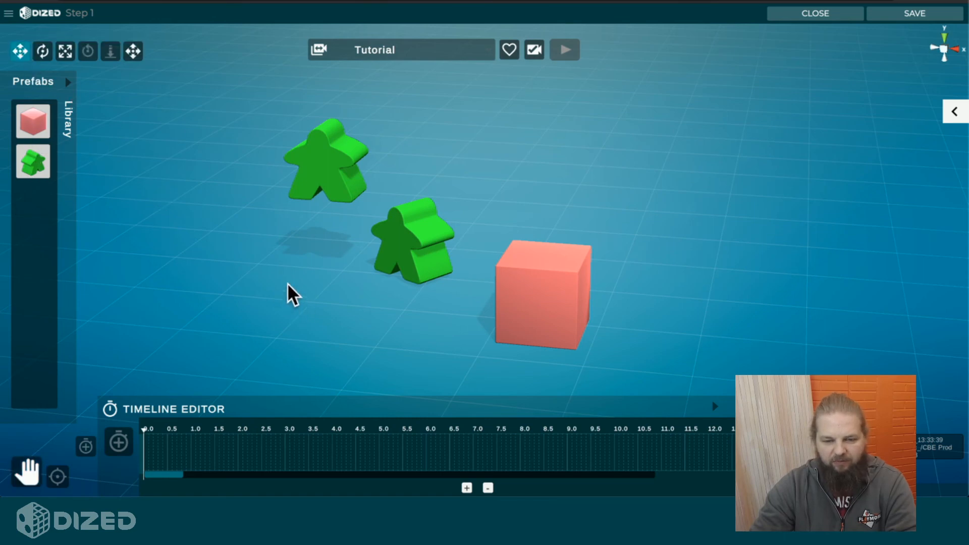
pyautogui.moveTo(287, 283); pyautogui.dragTo(368, 295, button='middle')
pyautogui.scroll(5, 368, 295)
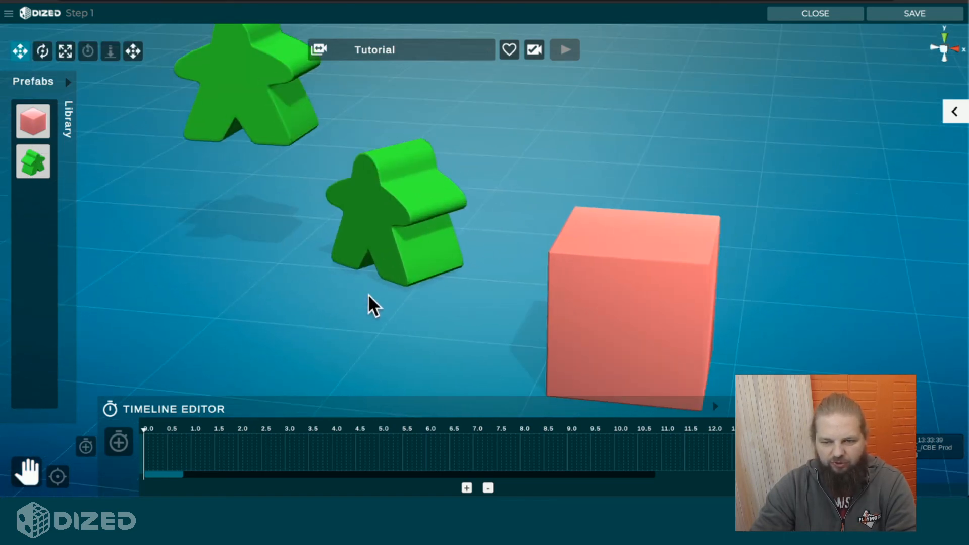
pyautogui.scroll(-4, 368, 294)
pyautogui.moveTo(368, 294); pyautogui.dragTo(405, 319, button='right')
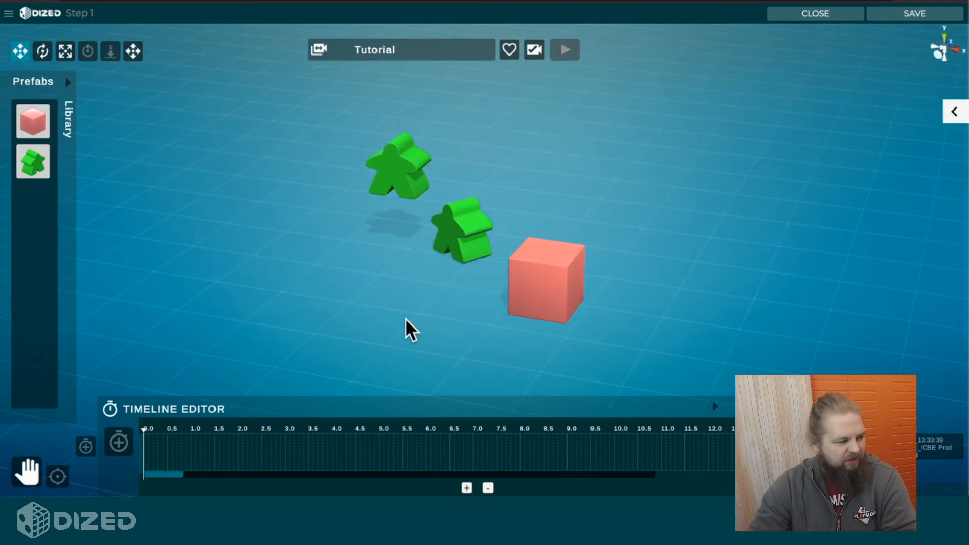
# Step: Focus the camera on the meeple nearest the cube and view it at different zoom levels
pyautogui.click(454, 222)
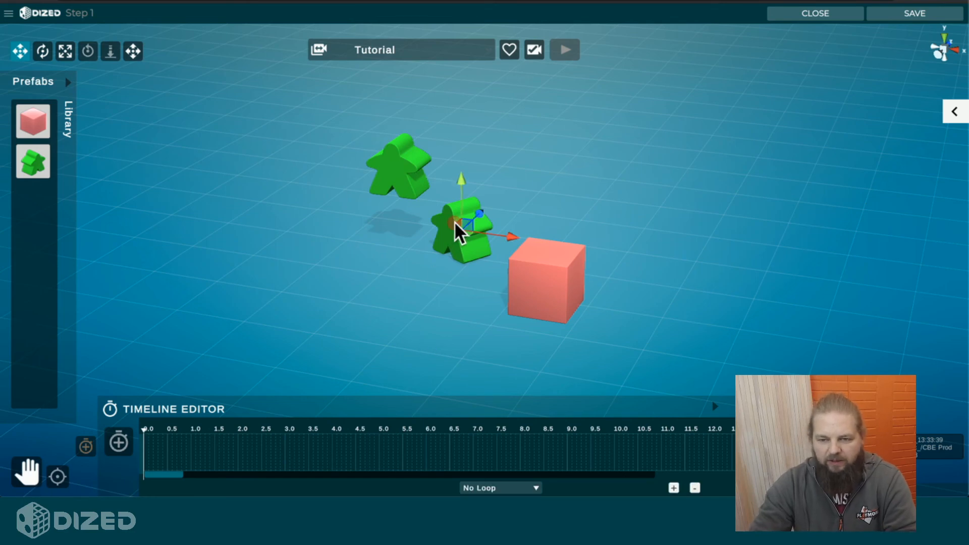
pyautogui.click(58, 476)
pyautogui.scroll(-10, 391, 350)
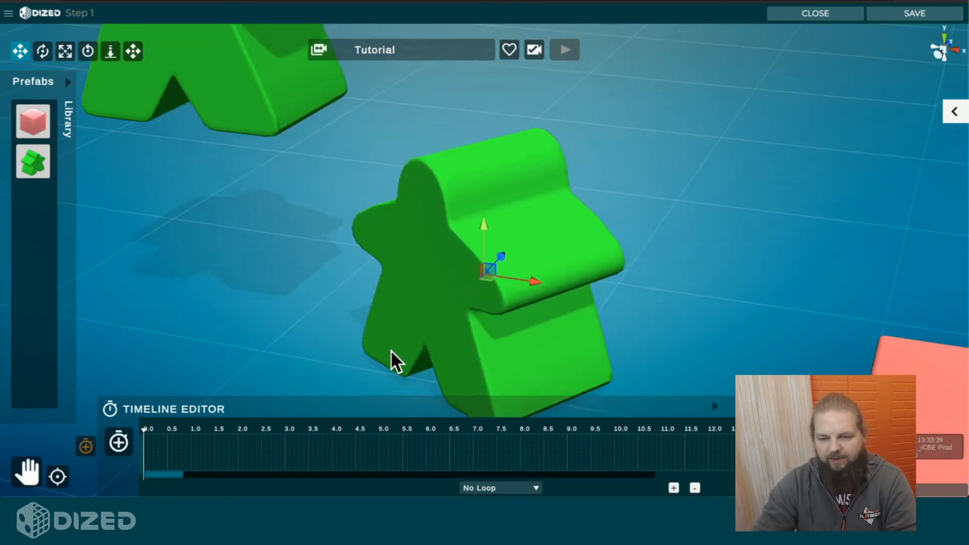
pyautogui.scroll(8, 391, 350)
pyautogui.scroll(-5, 391, 350)
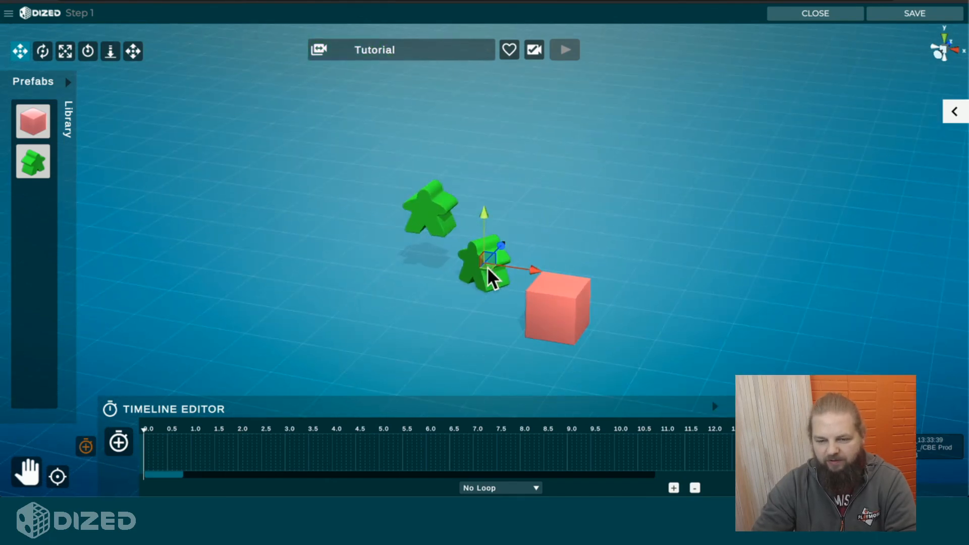
# Step: Focus the camera on the red cube and orbit around it to view it from several sides
pyautogui.keyDown('alt'); pyautogui.moveTo(472, 341); pyautogui.dragTo(491, 331); pyautogui.keyUp('alt')
pyautogui.click(589, 272)
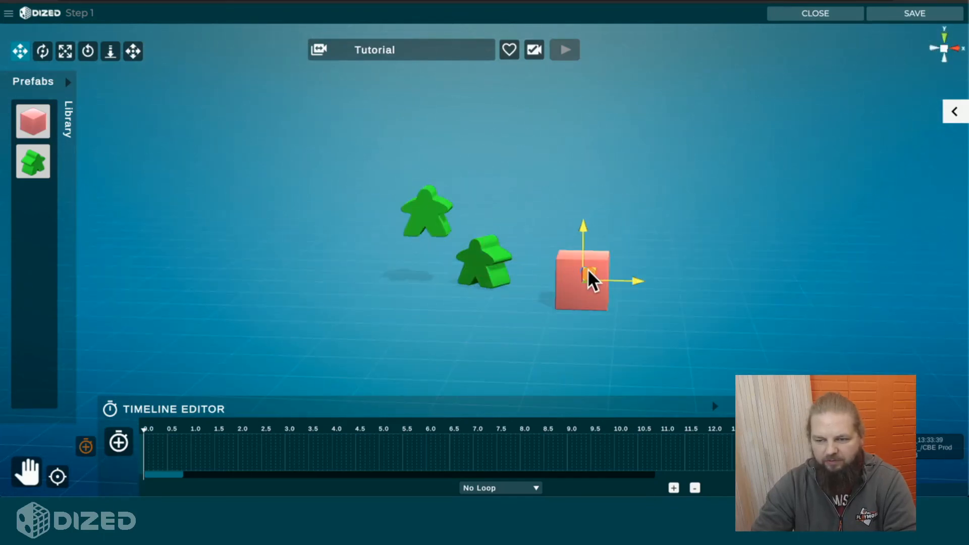
pyautogui.click(57, 476)
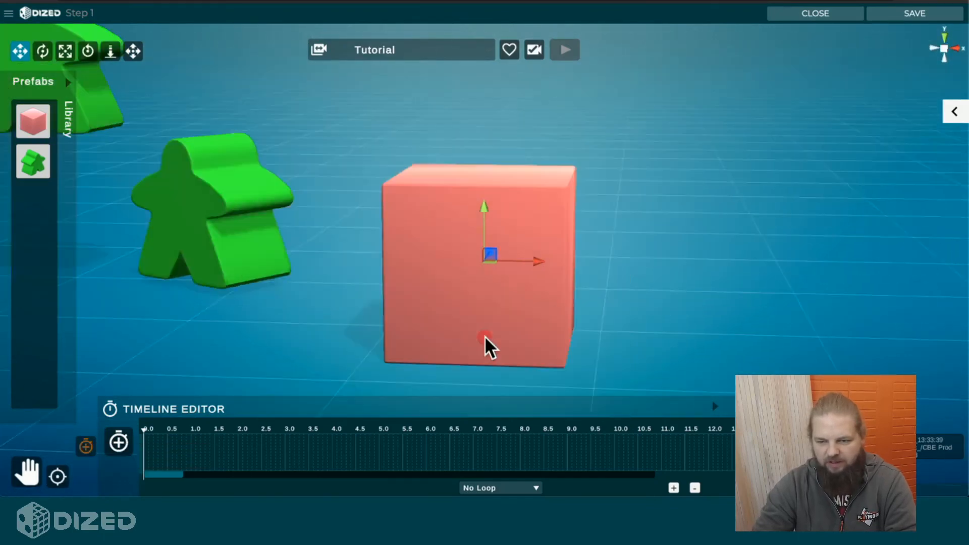
pyautogui.keyDown('alt'); pyautogui.moveTo(485, 335); pyautogui.dragTo(518, 338); pyautogui.keyUp('alt')
pyautogui.scroll(3, 519, 337)
pyautogui.moveTo(506, 334); pyautogui.dragTo(275, 343, button='middle')
pyautogui.moveTo(505, 339)
pyautogui.keyDown('alt'); pyautogui.mouseDown()
pyautogui.moveTo(452, 344)
pyautogui.moveTo(490, 350)
pyautogui.mouseUp(); pyautogui.keyUp('alt')
pyautogui.moveTo(391, 331); pyautogui.dragTo(660, 305, button='middle')
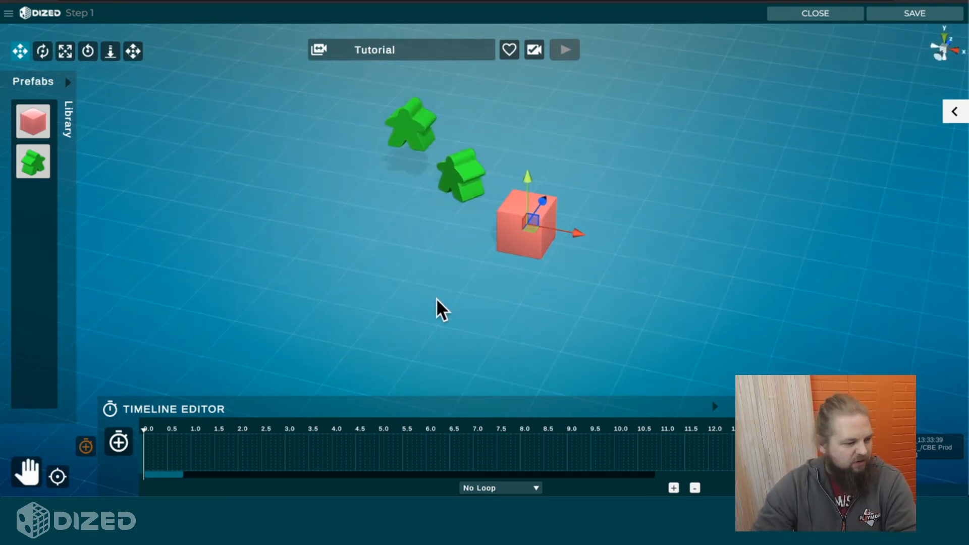
# Step: Frame both meeples and the red cube from an elevated, angled viewpoint and save it as the Tutorial camera
pyautogui.moveTo(435, 286); pyautogui.dragTo(456, 332, button='middle')
pyautogui.scroll(5, 484, 303)
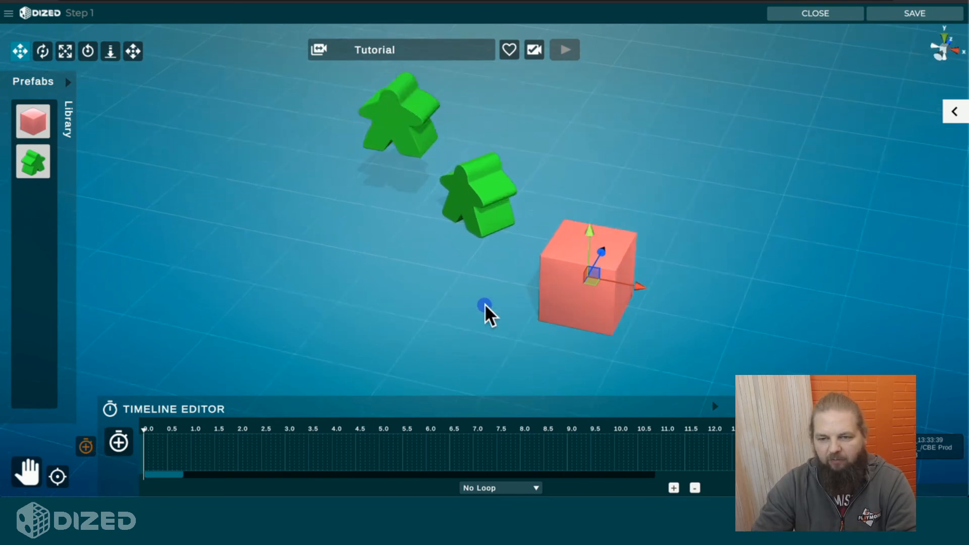
pyautogui.moveTo(453, 299); pyautogui.dragTo(431, 335, button='middle')
pyautogui.scroll(-3, 440, 311)
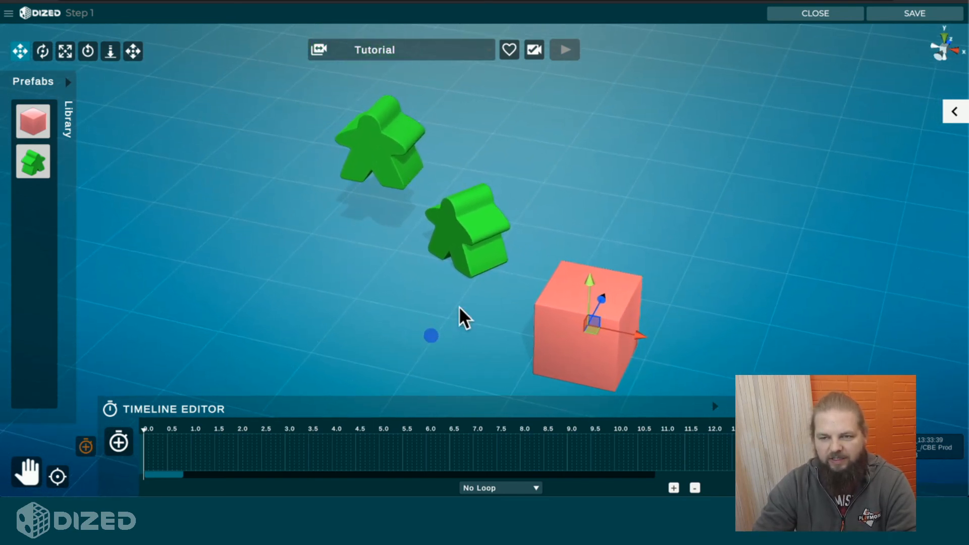
pyautogui.click(533, 50)
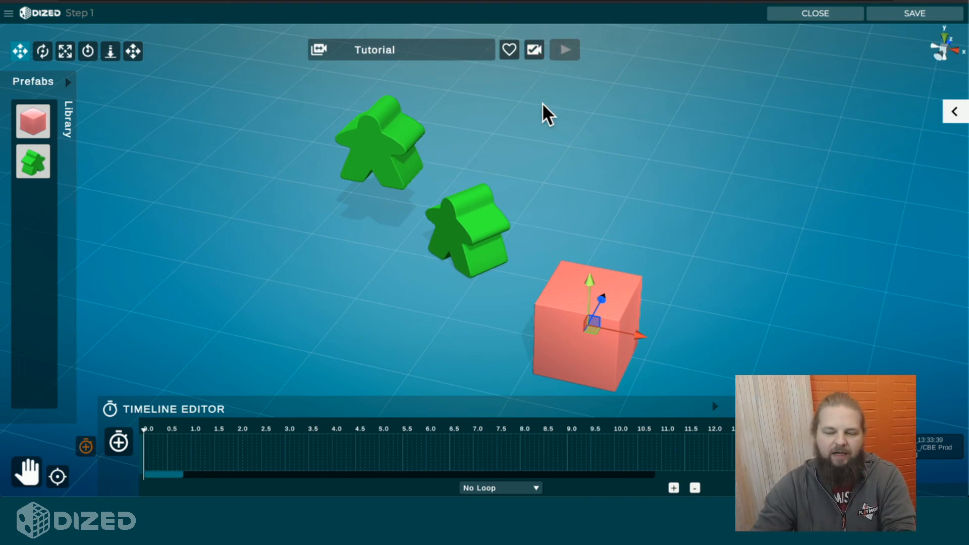